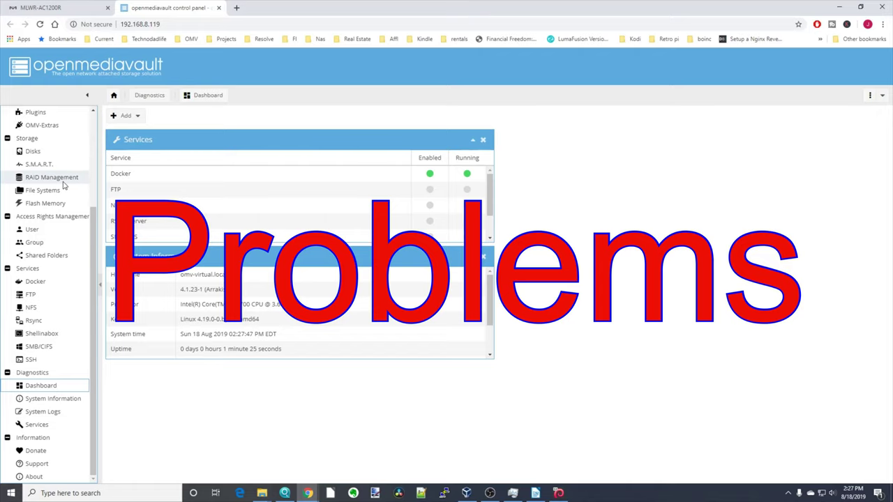
Search plugins for 'resetp', select the installed openmediavault-resetperms plugin, then go to Shared Folders
scroll(63, 185, "up", 3)
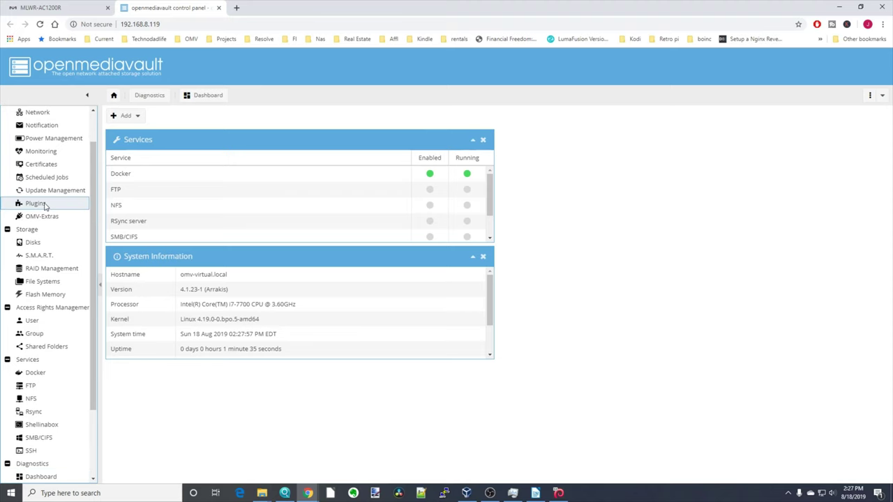
left_click(40, 203)
left_click(314, 115)
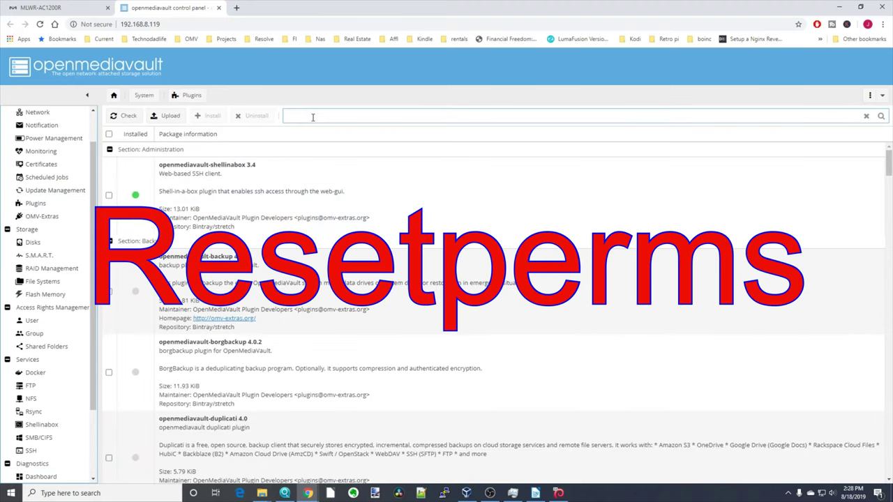
type("resetperms")
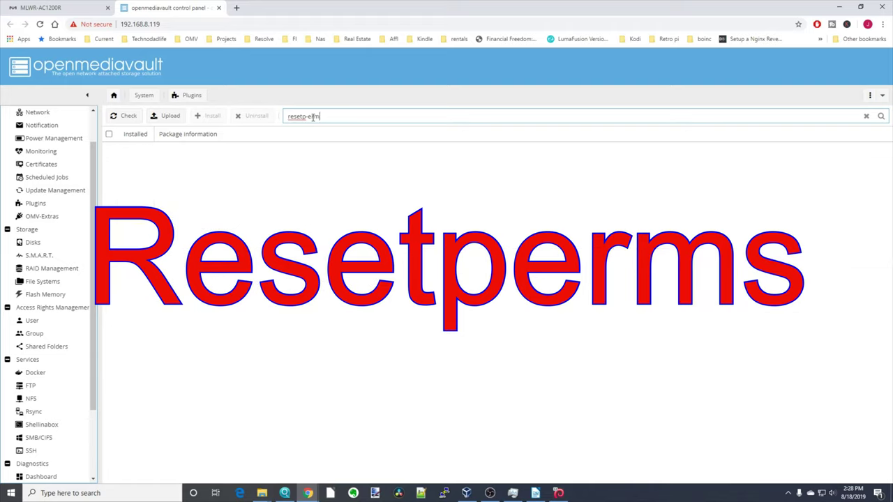
key("BackSpace")
key("BackSpace")
key("BackSpace")
key("BackSpace")
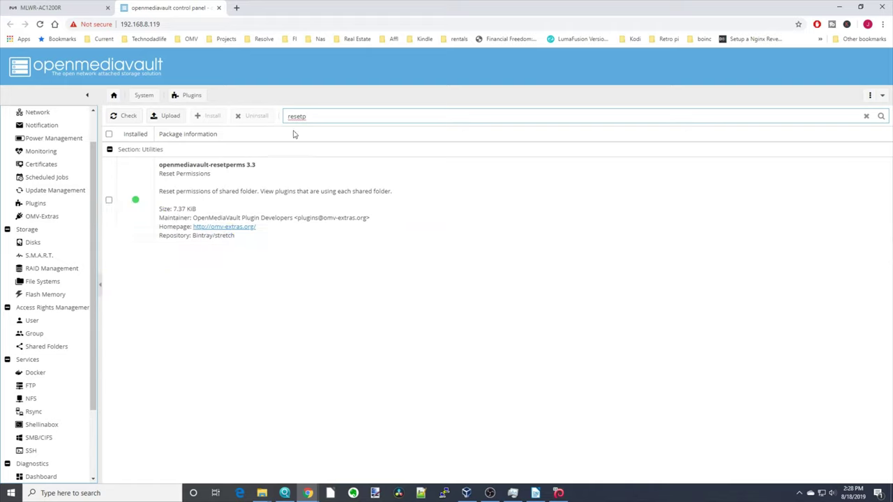
left_click_drag(147, 201, 165, 202)
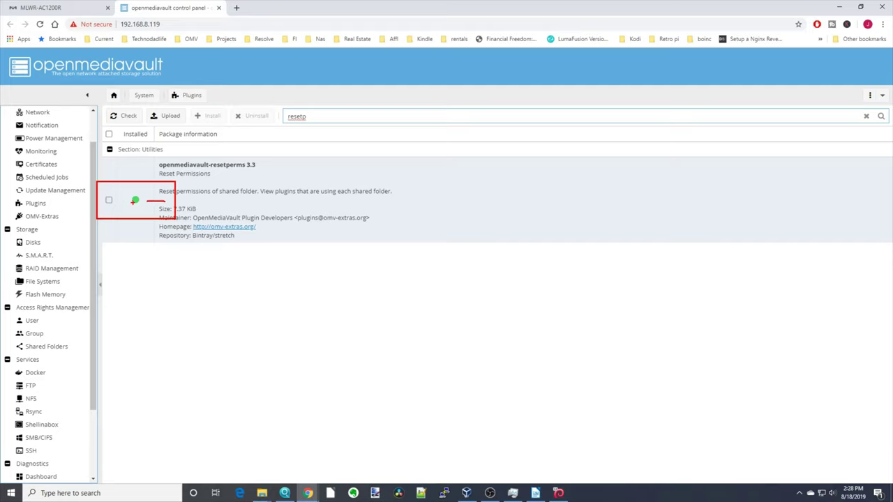
key("Escape")
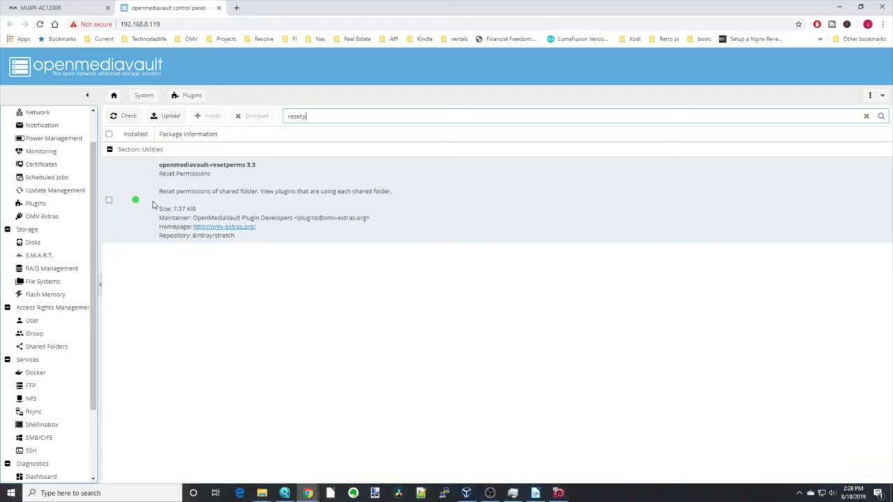
left_click(108, 202)
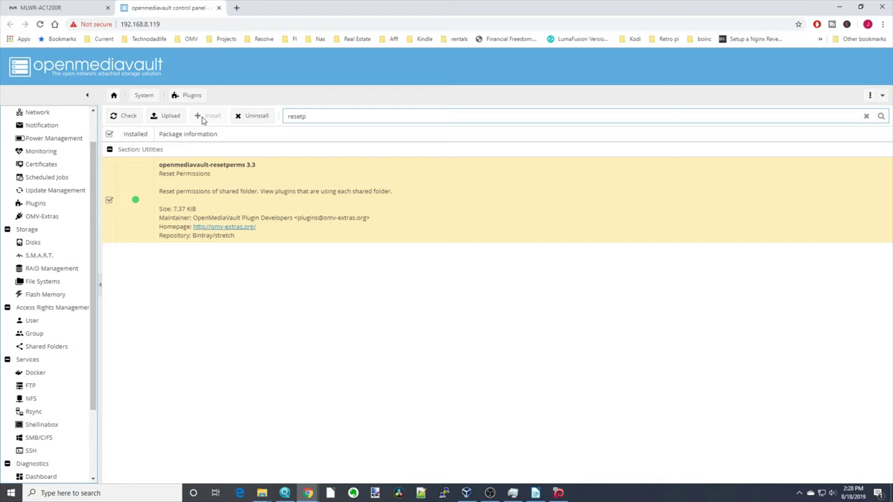
left_click(62, 350)
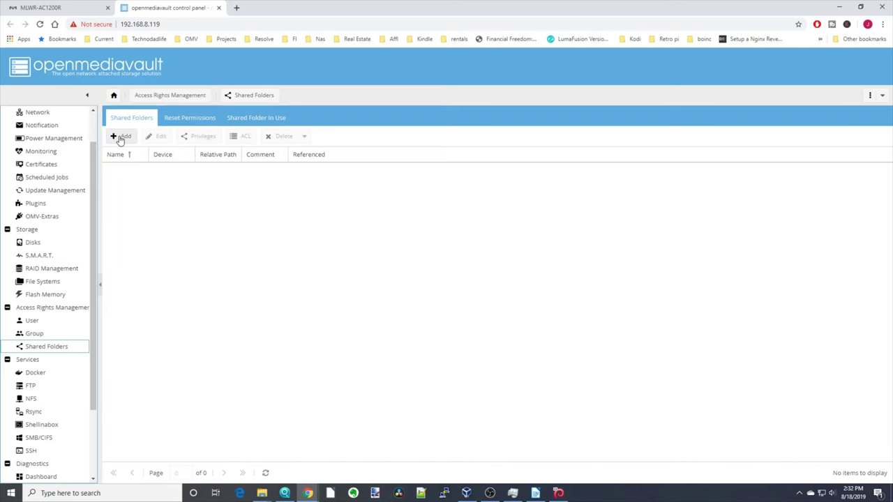
Add shared folder 'public' on the Biggie drive with Everyone: read/write permissions
left_click(121, 137)
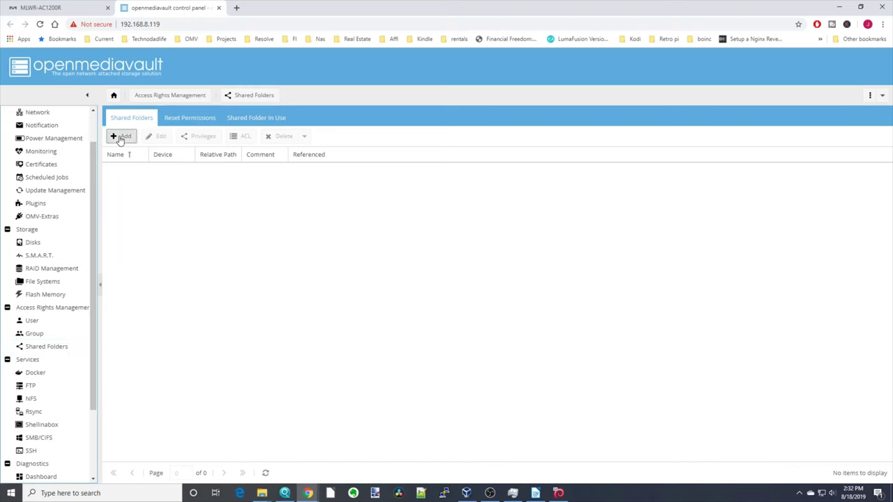
left_click(416, 197)
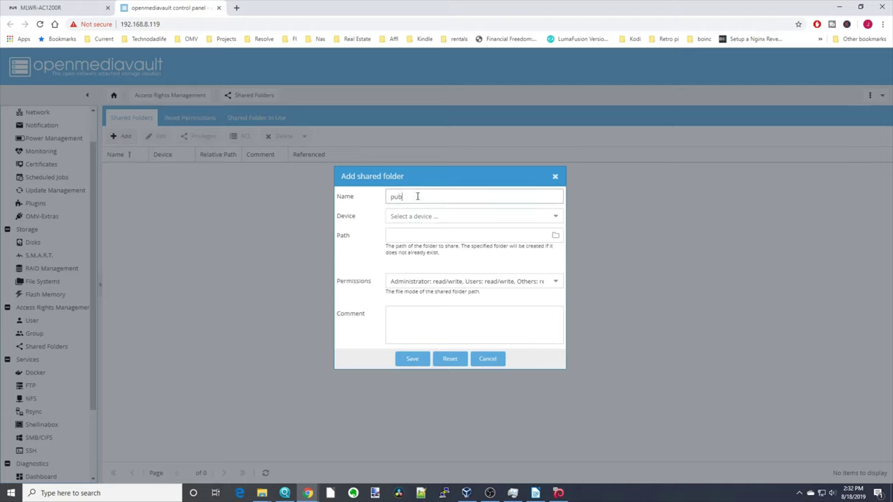
left_click(555, 217)
left_click(503, 232)
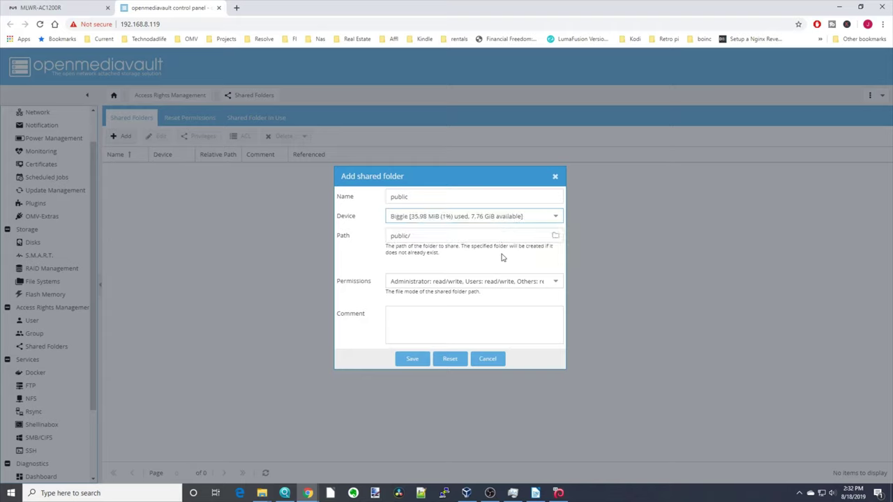
left_click(555, 282)
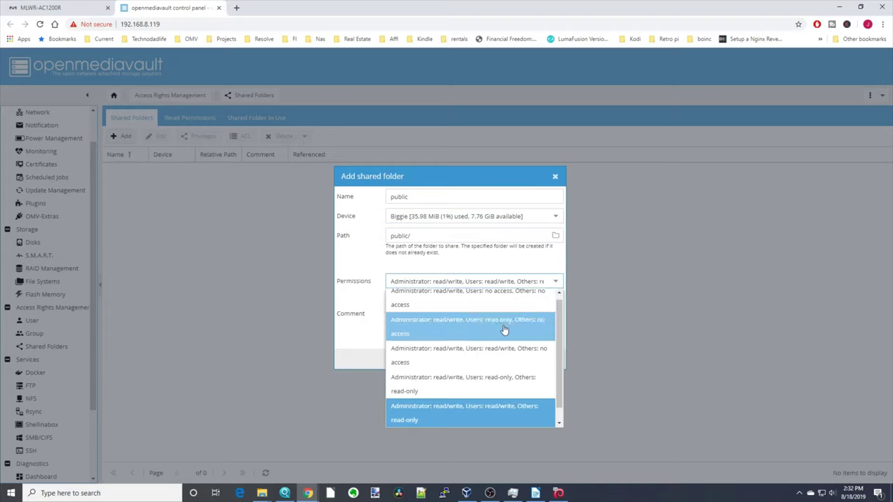
scroll(504, 334, "down", 1)
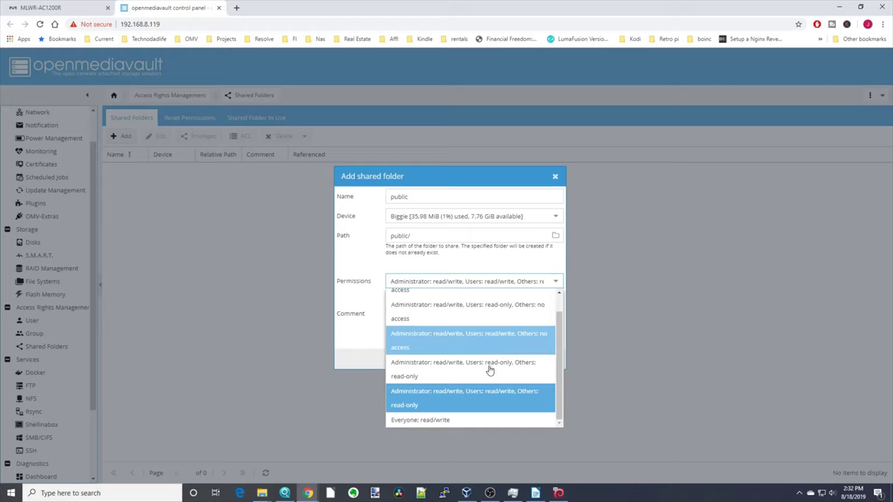
left_click(447, 421)
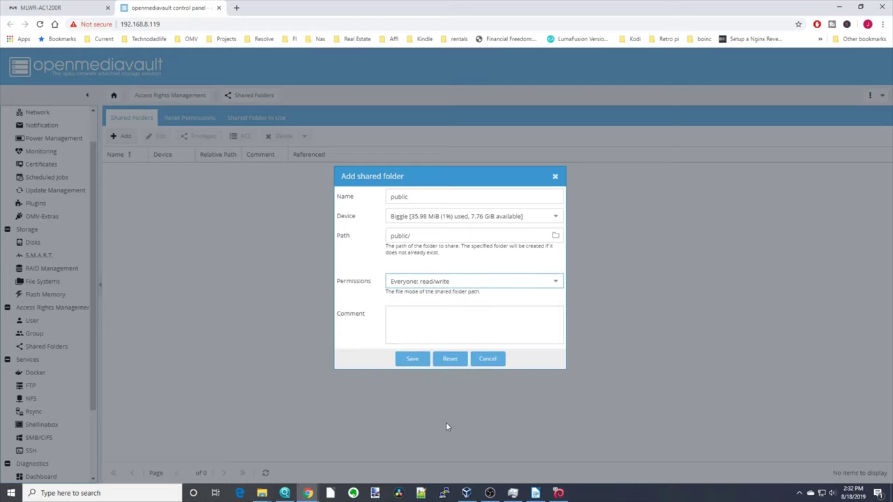
left_click(415, 361)
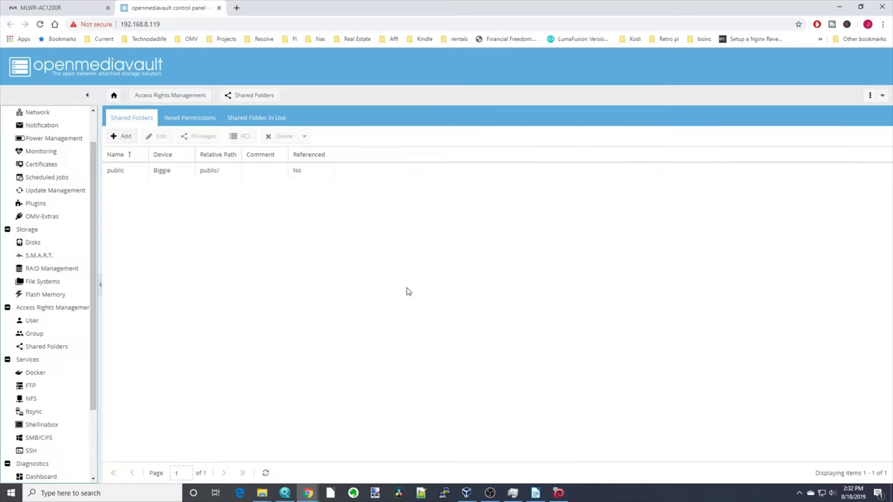
scroll(68, 303, "down", 3)
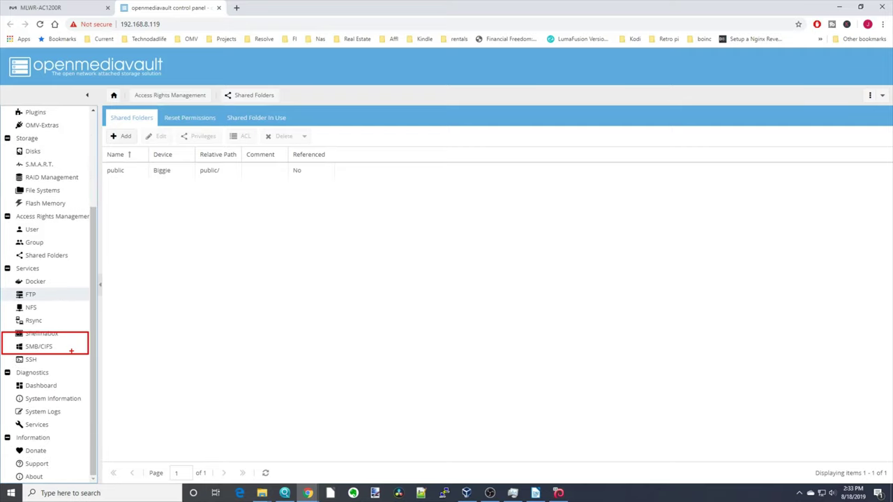
Enable the SMB/CIFS service, save its settings and apply the configuration
left_click(42, 346)
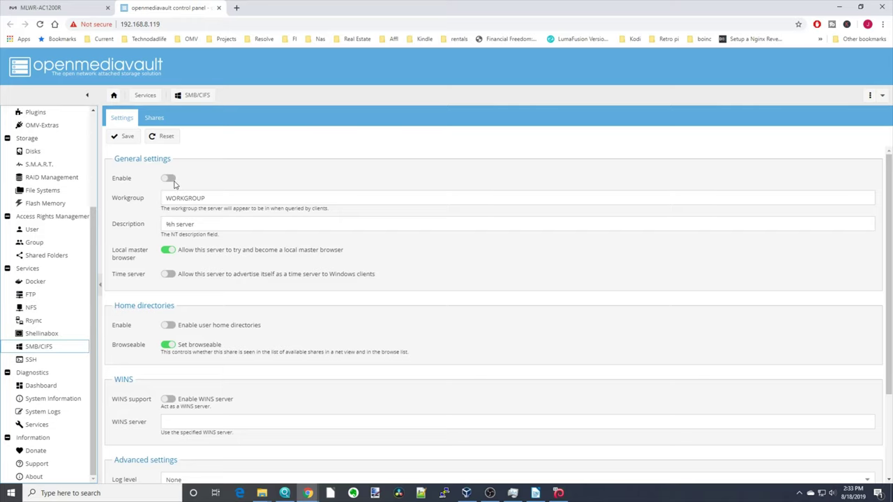
left_click(170, 180)
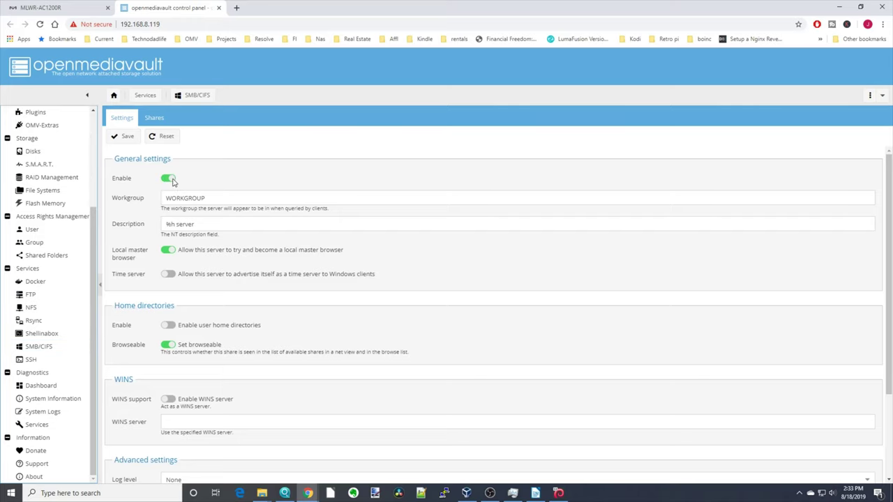
left_click(124, 137)
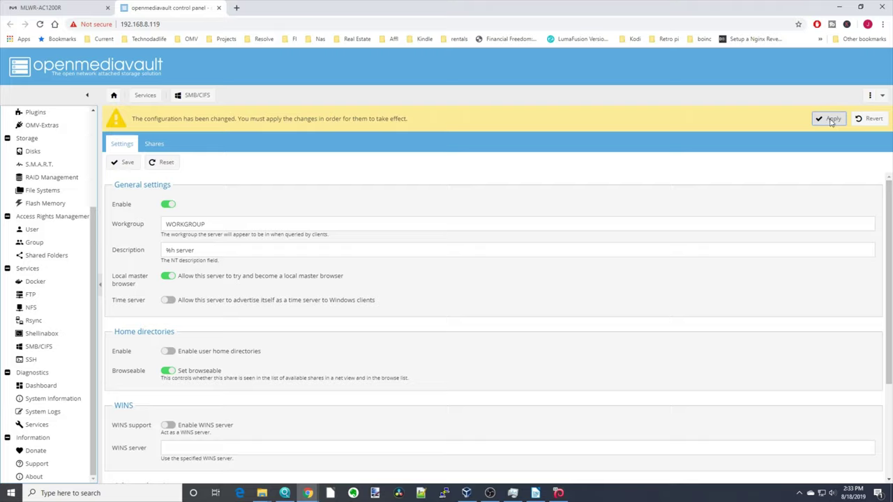
left_click(818, 120)
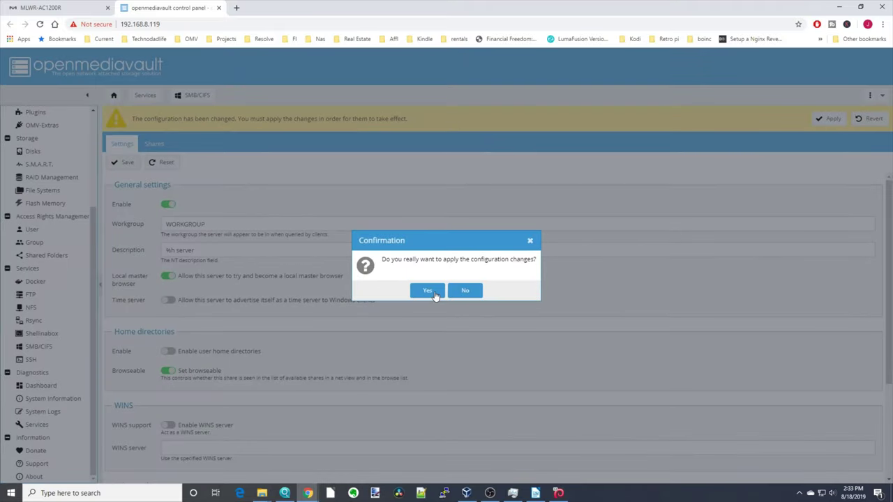
left_click(427, 290)
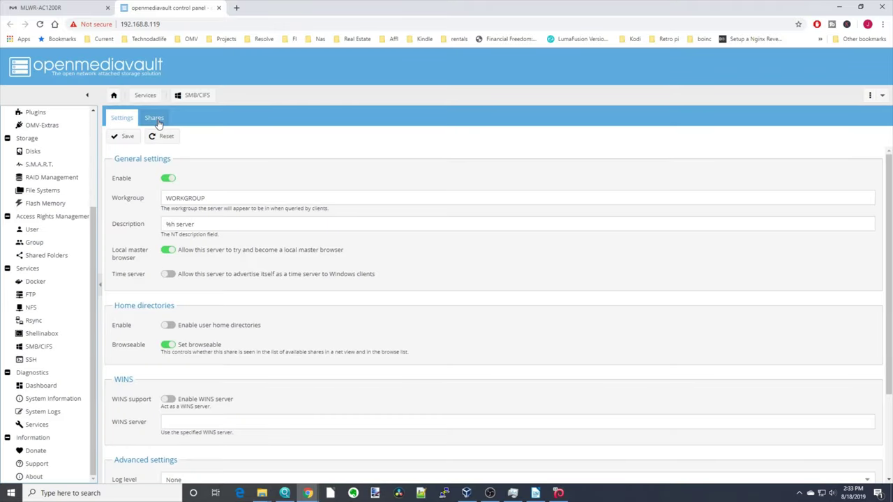
Add an SMB share for 'public' with guests allowed and inherit permissions, then apply
left_click(155, 119)
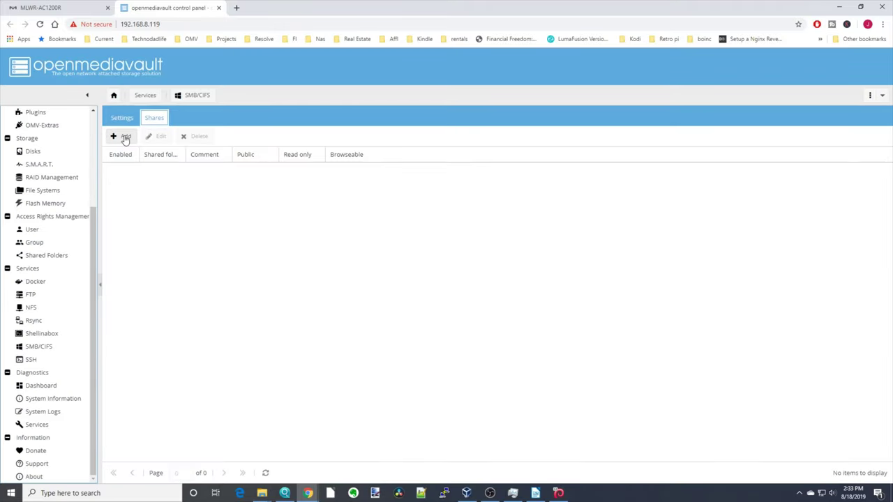
left_click(122, 137)
left_click(560, 223)
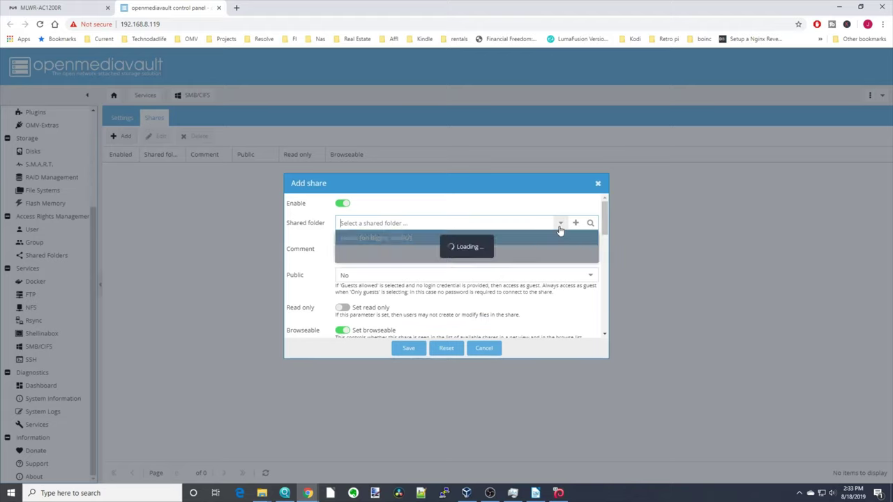
left_click(452, 239)
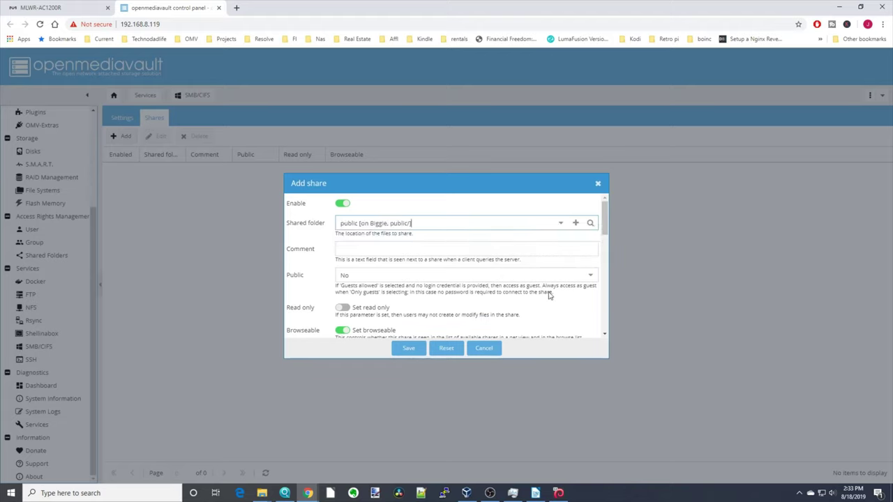
left_click(589, 277)
left_click(513, 306)
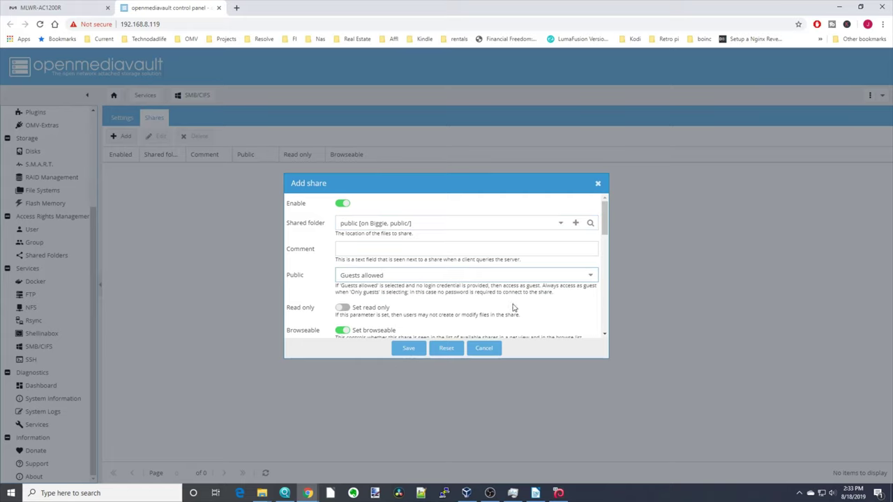
scroll(421, 291, "down", 3)
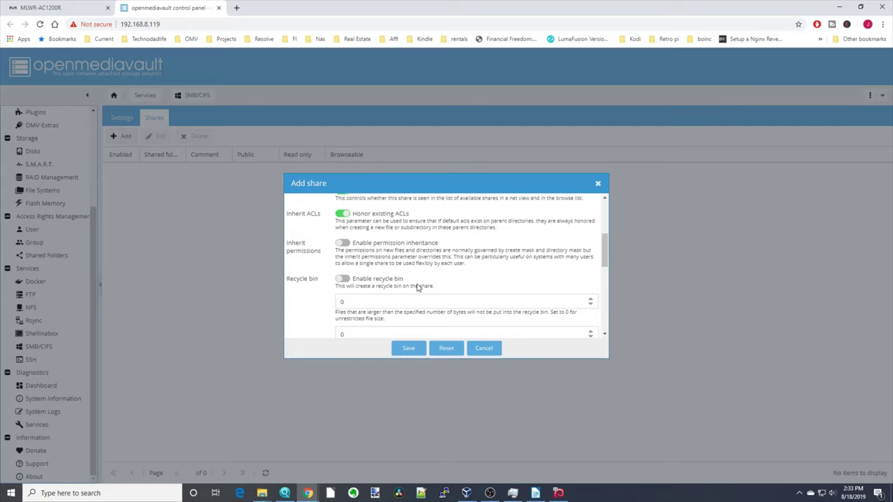
left_click(343, 244)
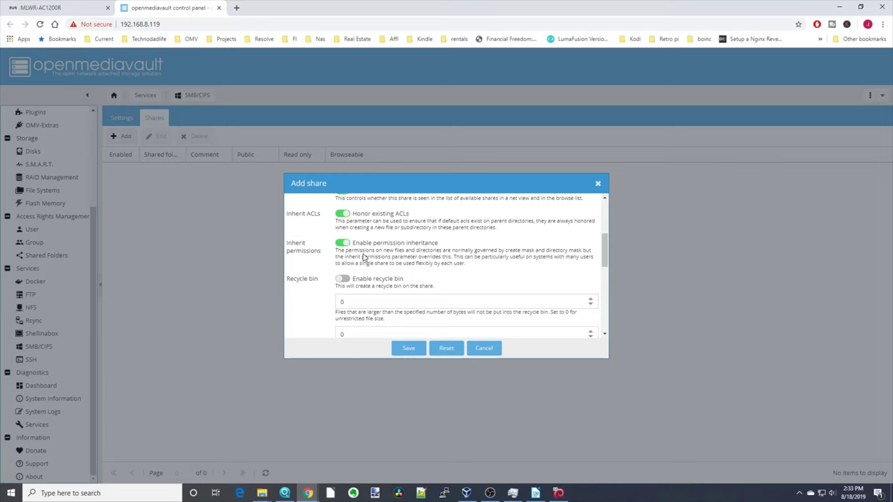
left_click(410, 349)
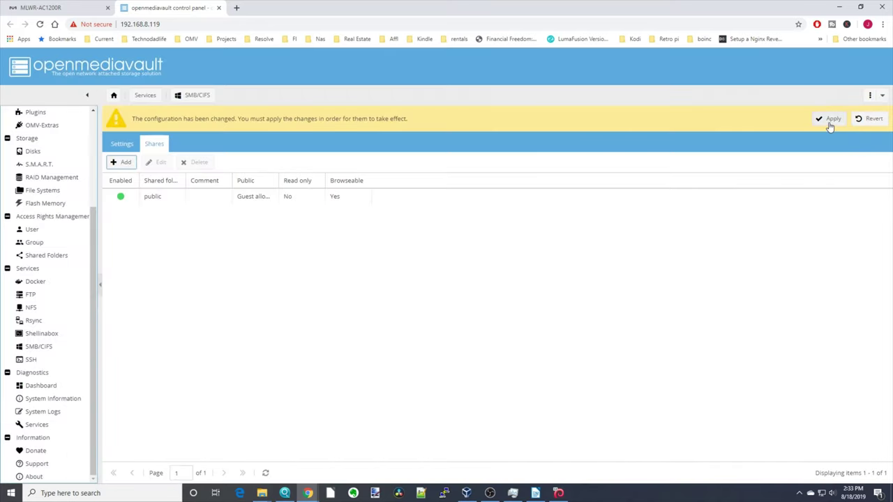
left_click(830, 119)
left_click(434, 291)
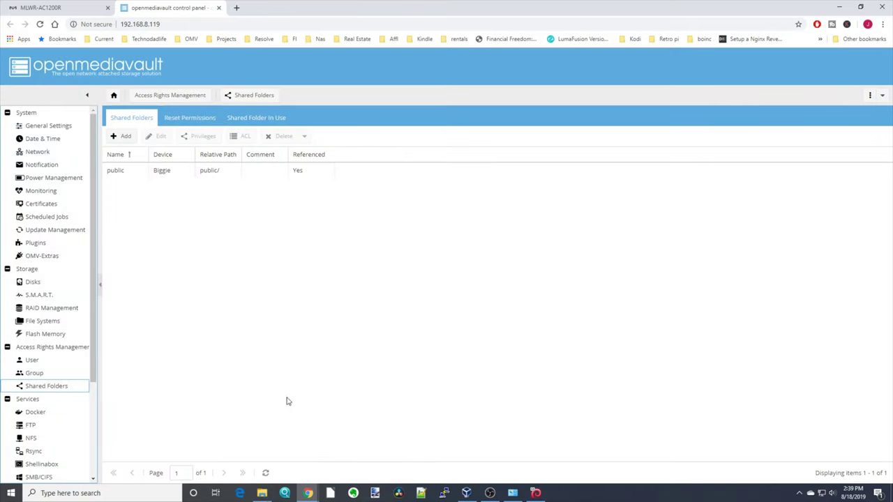
Browse Network > OMV-VIRTUAL > public in File Explorer and create a folder named Media
left_click(328, 437)
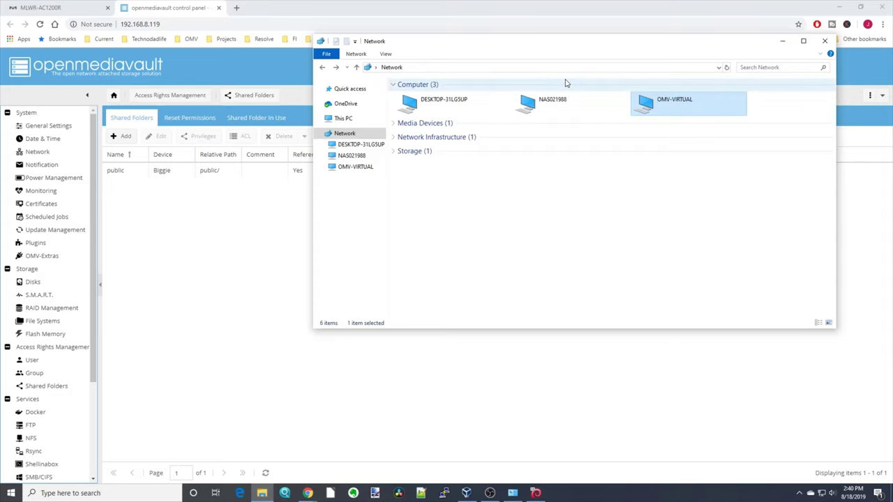
double_click(669, 109)
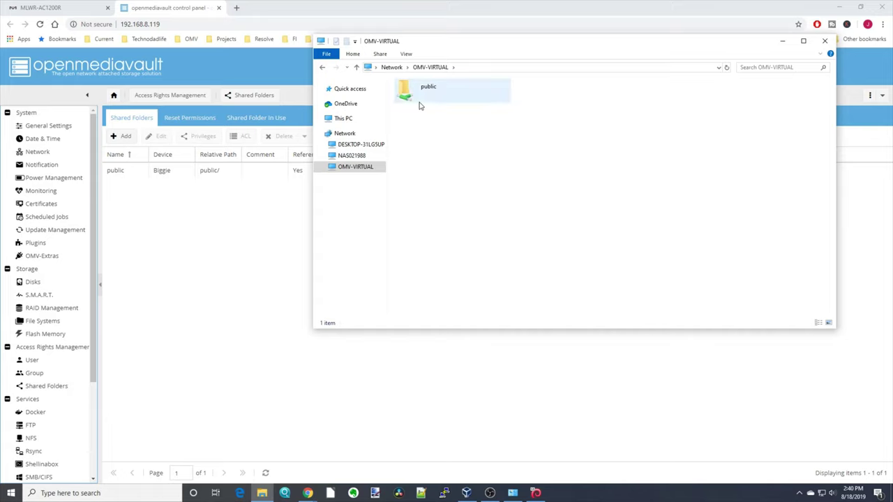
double_click(421, 101)
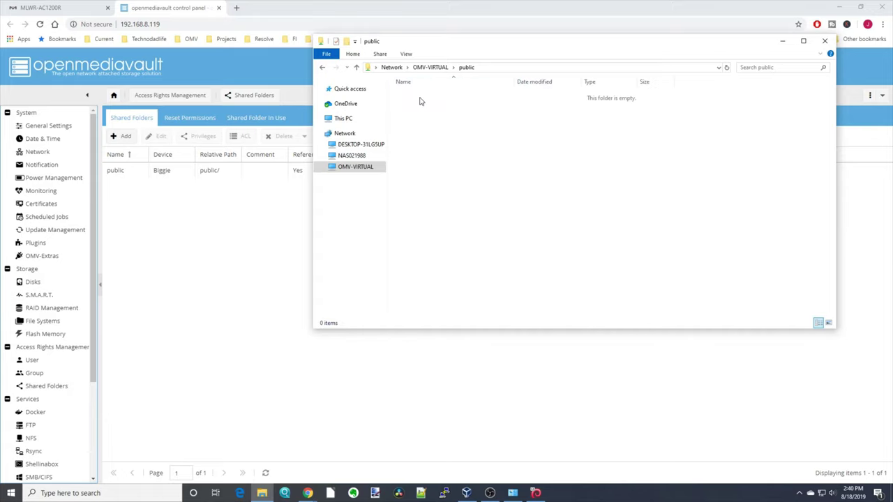
right_click(422, 111)
mouse_move(459, 214)
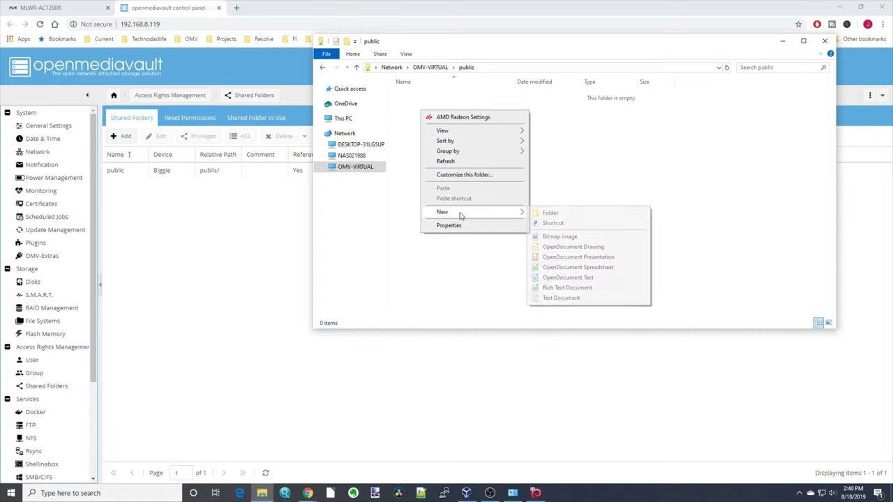
left_click(559, 213)
type("Media")
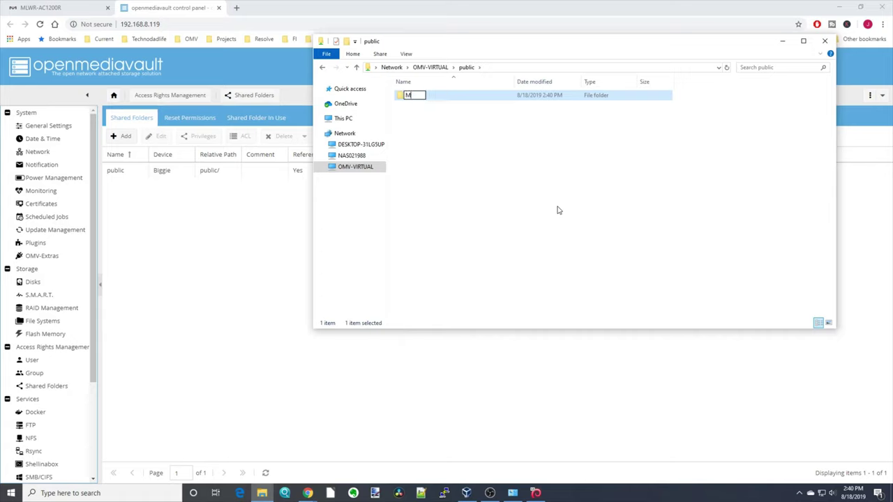
left_click(539, 189)
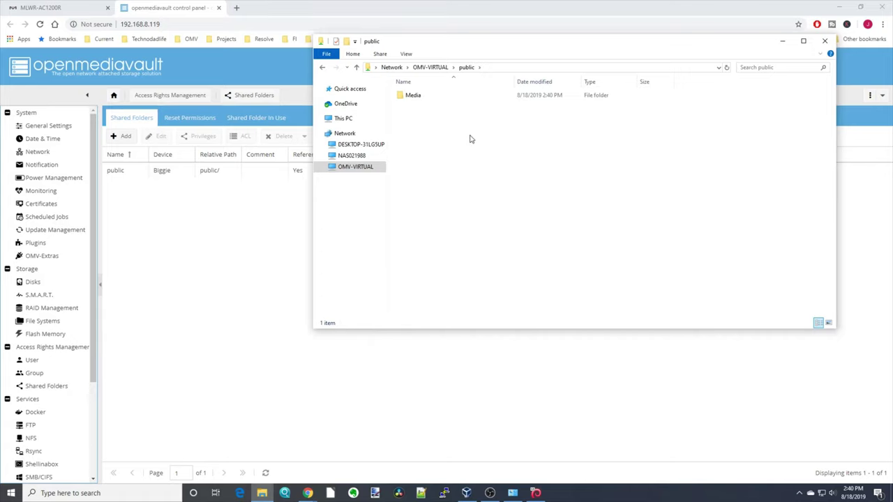
Delete and recreate the Media folder, then navigate back up to Network
right_click(413, 96)
left_click(459, 257)
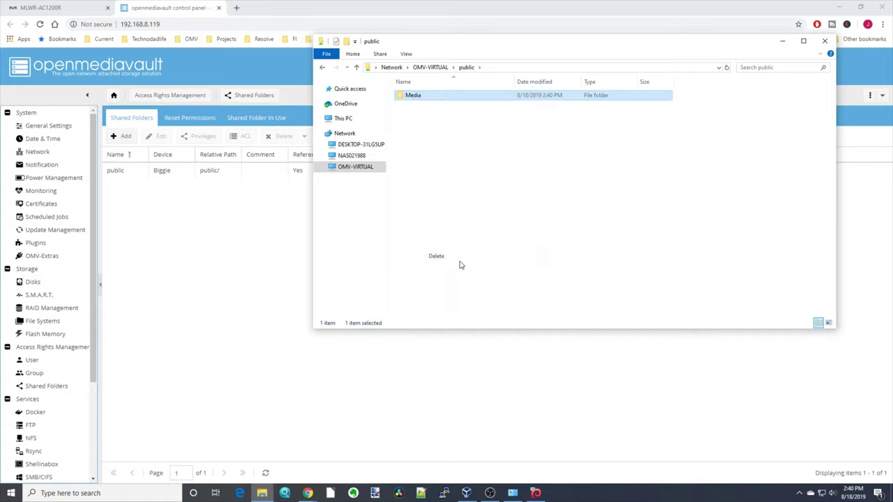
left_click(486, 285)
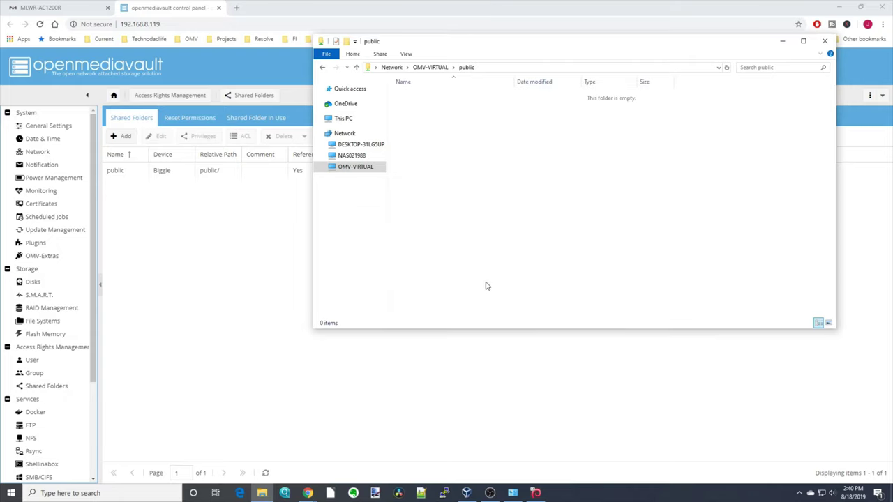
right_click(427, 115)
mouse_move(469, 219)
left_click(551, 218)
type("Media")
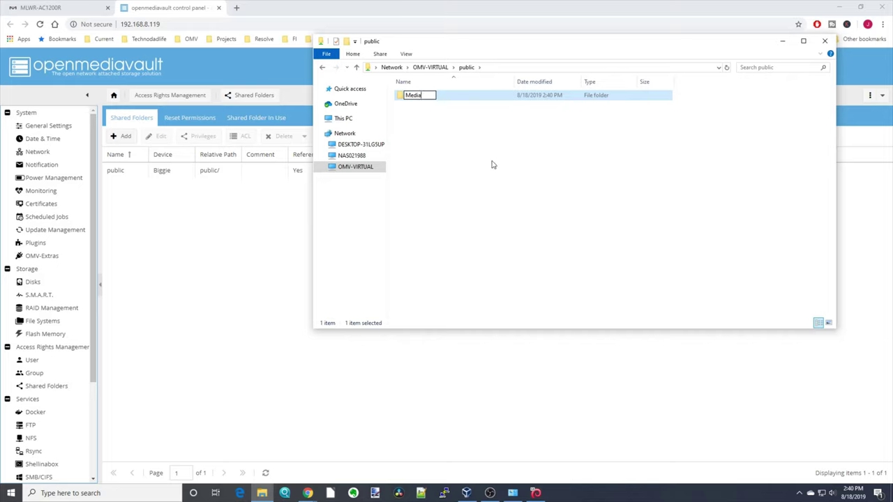
left_click(492, 163)
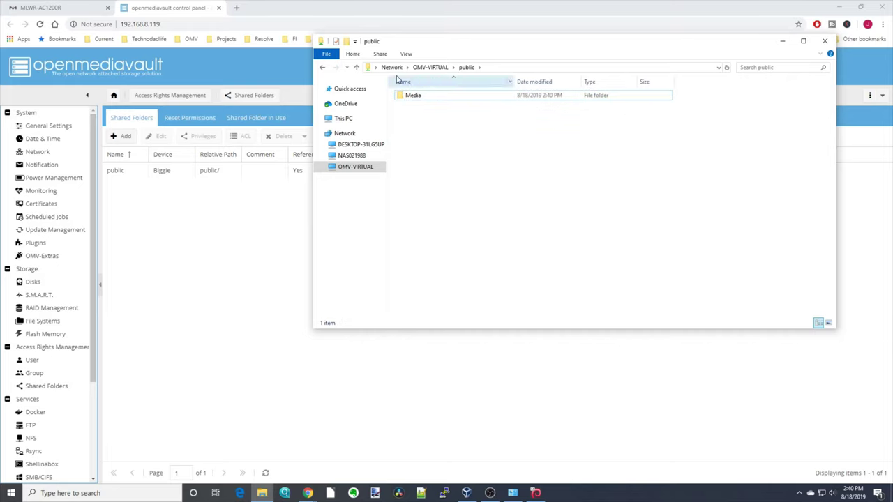
left_click(356, 67)
left_click(357, 67)
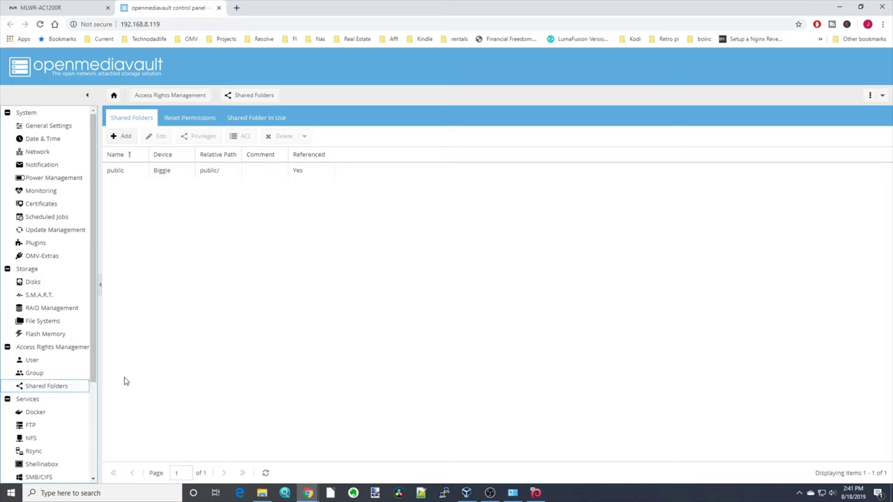
Start a new single user in User management and enter the user's name
left_click(42, 364)
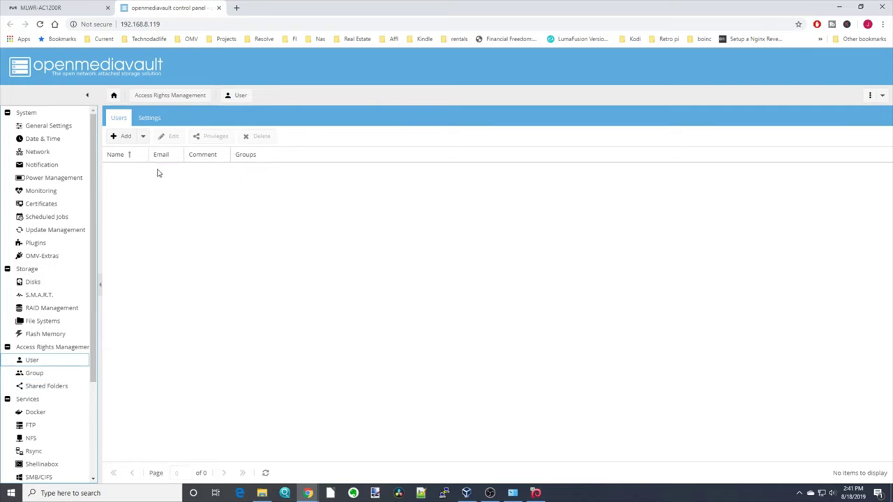
left_click(118, 137)
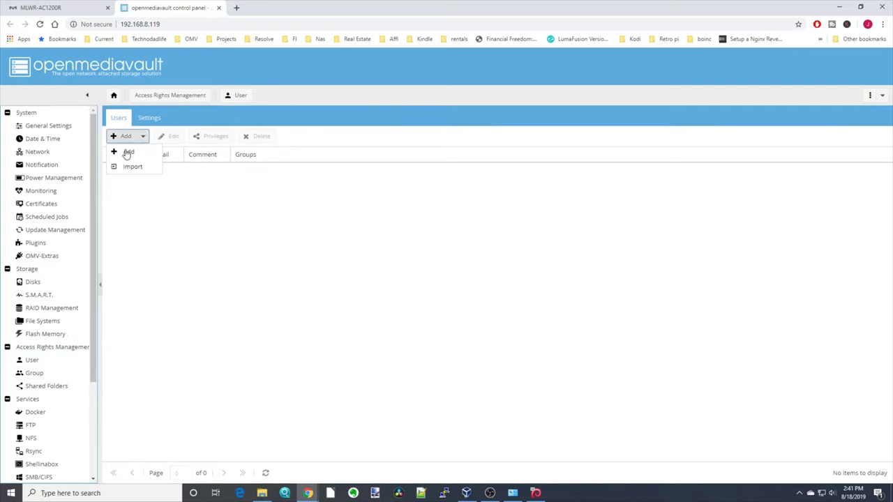
left_click(126, 149)
left_click(440, 212)
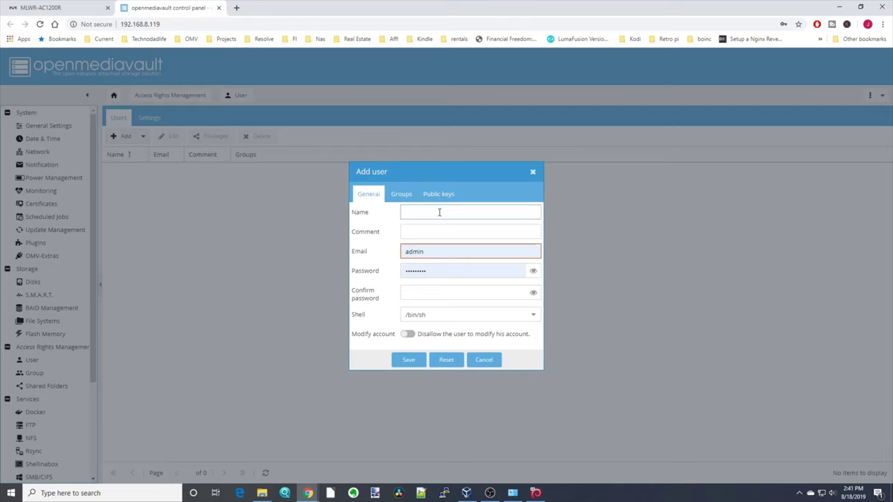
type("jeff")
Replace the autofilled e-mail with the user's address, and enter and confirm the password
mouse_move(466, 252)
left_click_drag(464, 252, 375, 253)
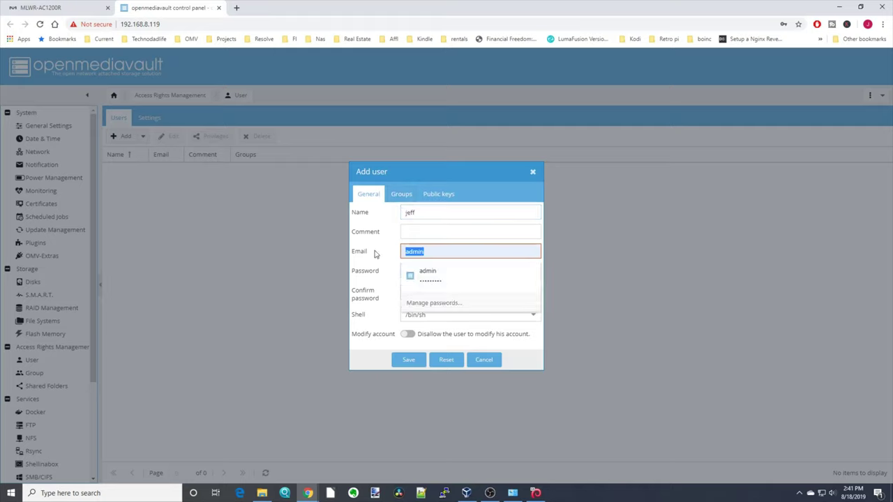
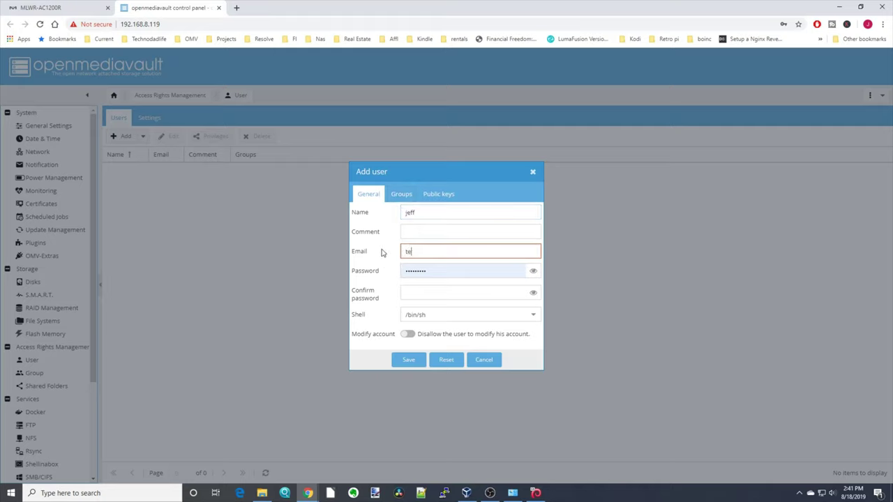
double_click(441, 272)
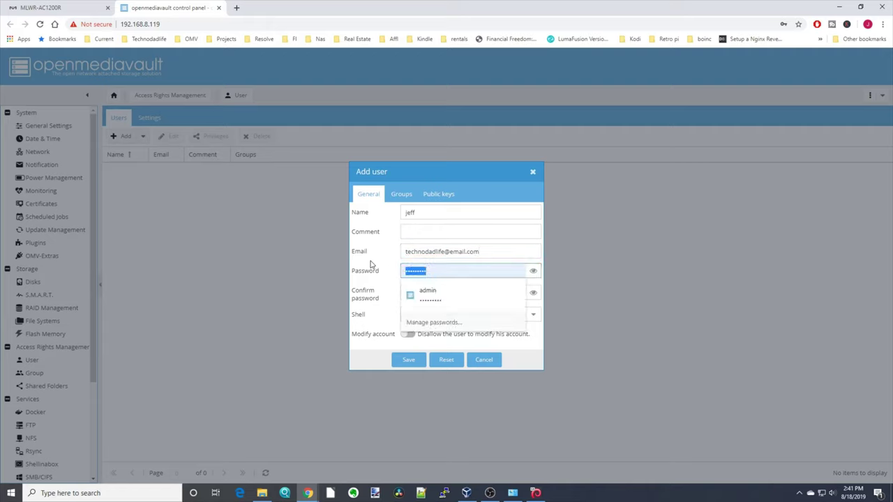
left_click(436, 292)
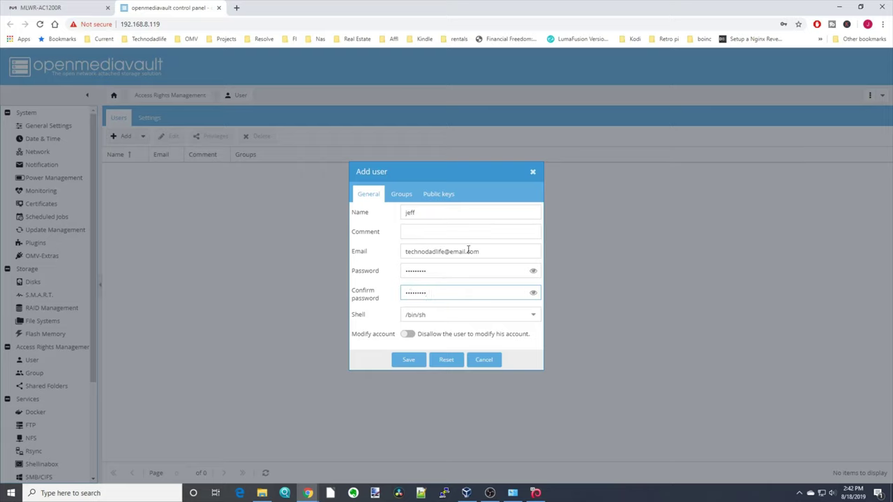
left_click(402, 195)
Put the new user in the users, sambashare, shellinabox, ssh and sudo groups
scroll(428, 266, "down", 6)
left_click(431, 267)
scroll(431, 265, "up", 6)
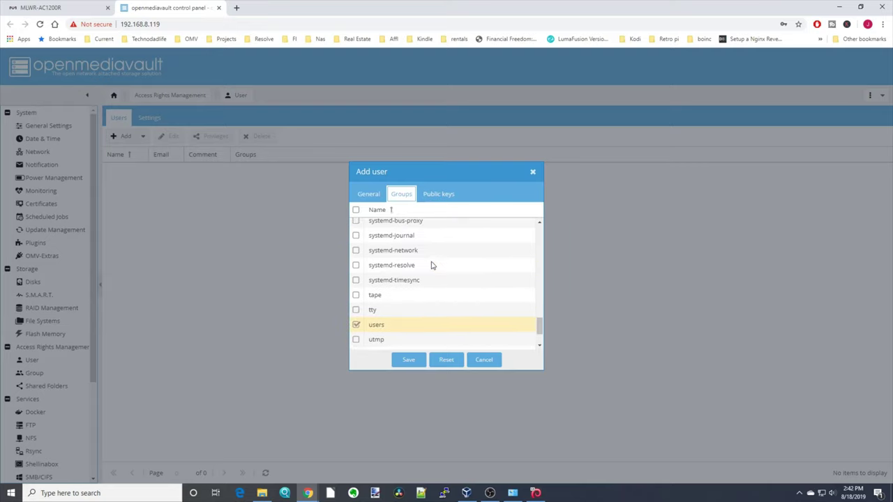
scroll(432, 265, "up", 1)
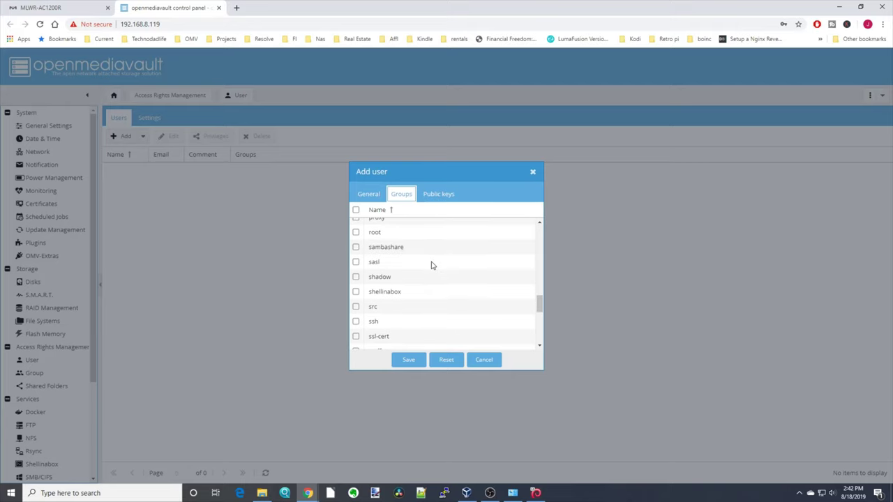
left_click(355, 248)
scroll(437, 277, "down", 1)
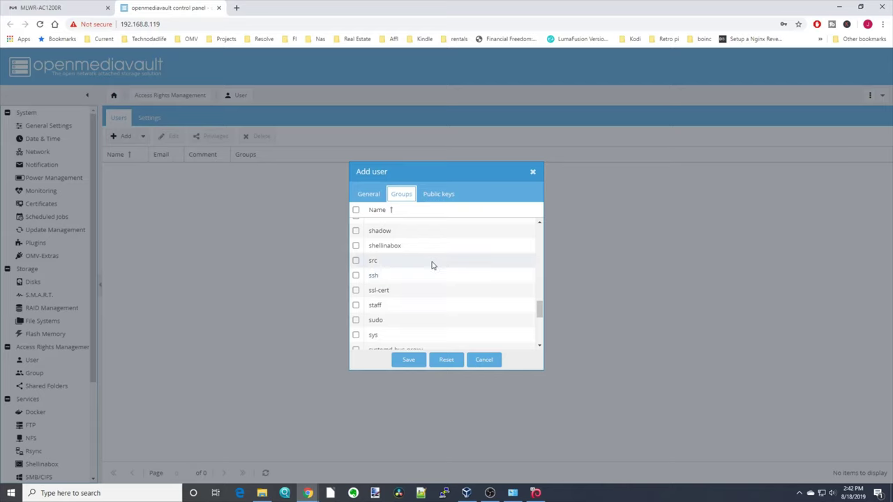
left_click(356, 246)
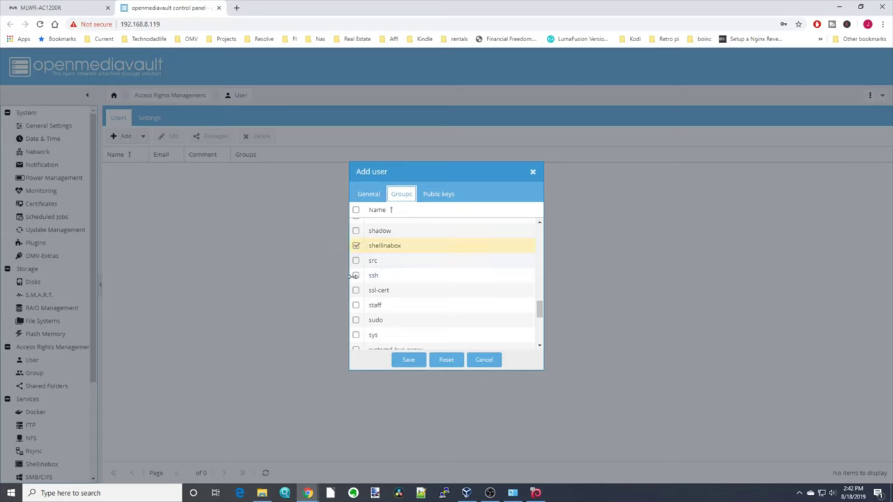
left_click(356, 275)
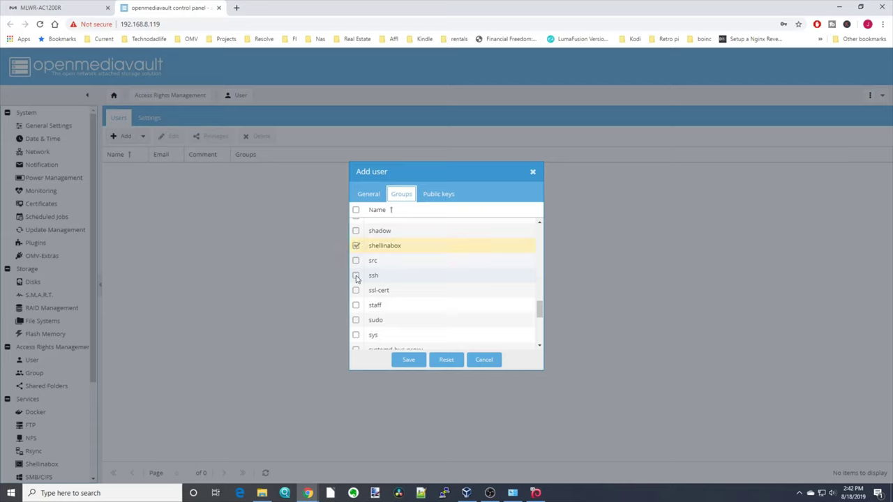
left_click(356, 320)
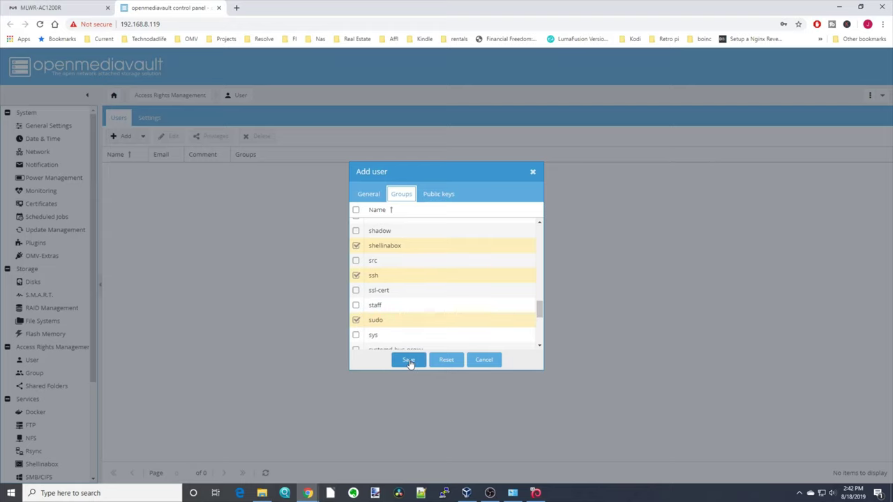
Save the new user account, apply the configuration change, and go to Shared Folders
left_click(410, 362)
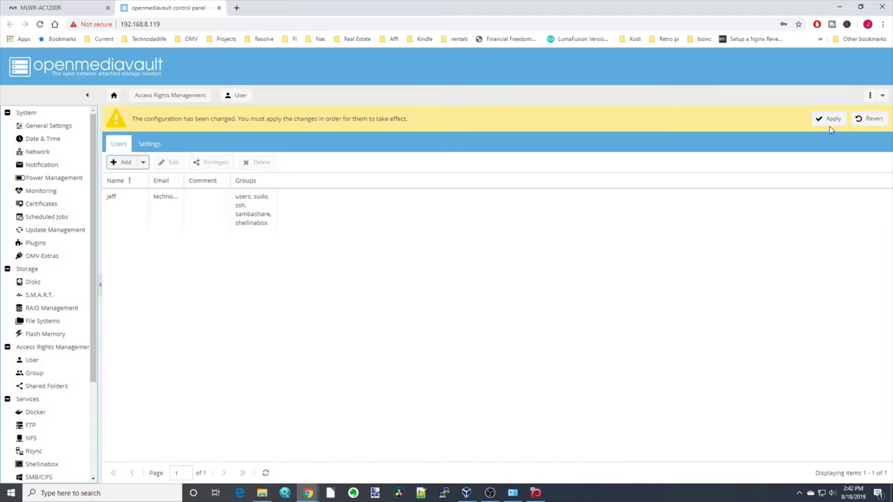
left_click(830, 119)
left_click(425, 293)
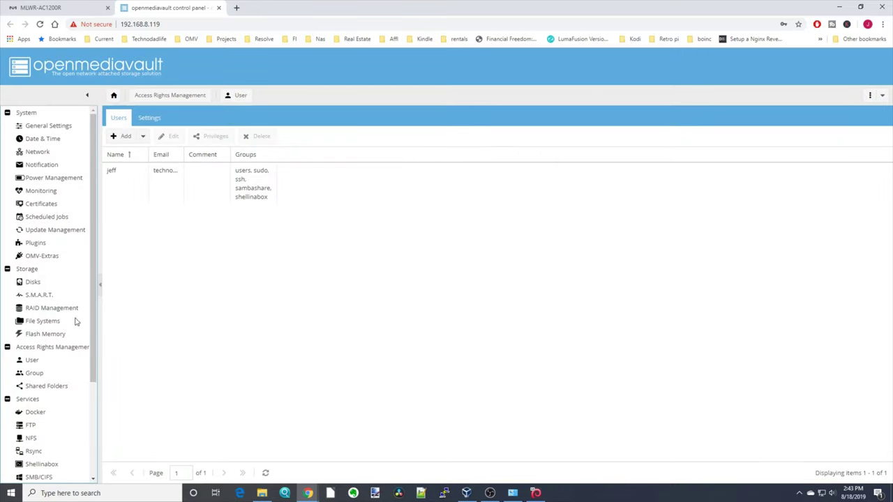
left_click(58, 388)
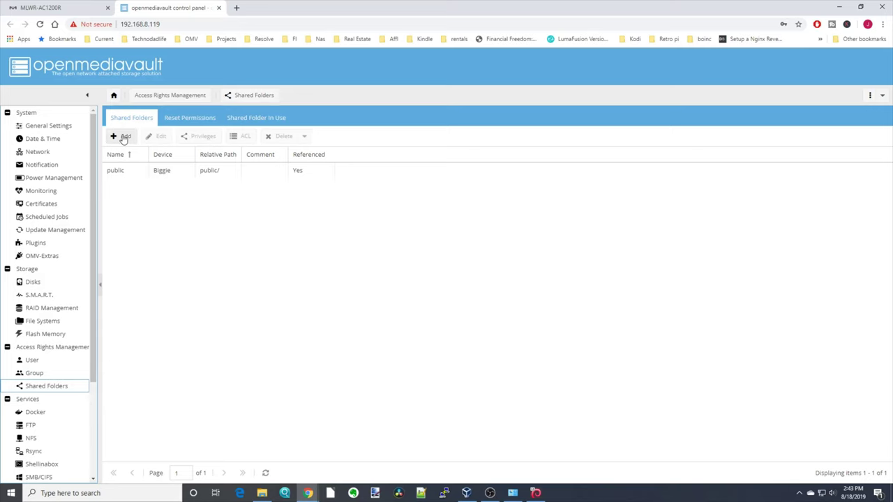
Add shared folder 'private' on Biggie with Users read/write, Others no access, and apply
left_click(124, 137)
left_click(425, 199)
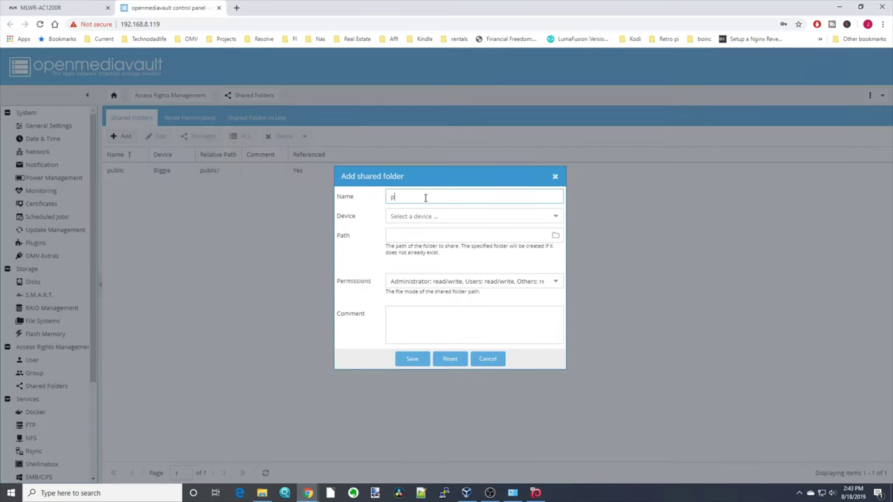
type("private")
left_click(556, 216)
left_click(473, 233)
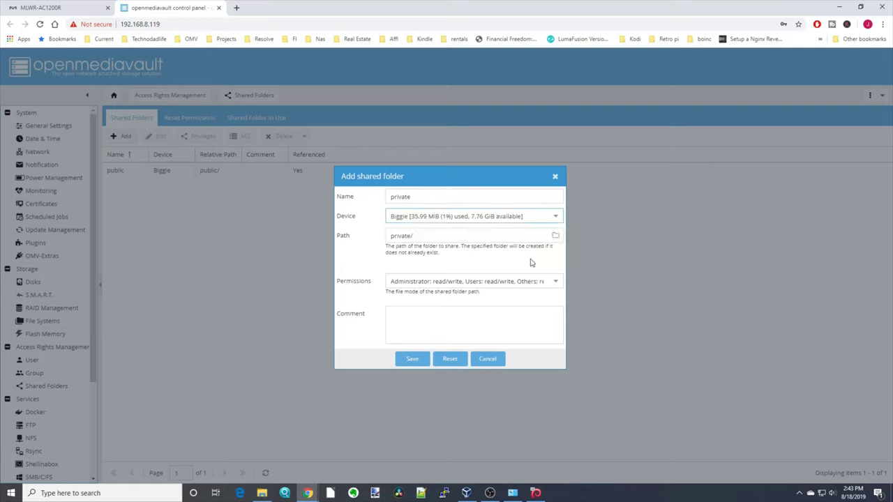
left_click(555, 282)
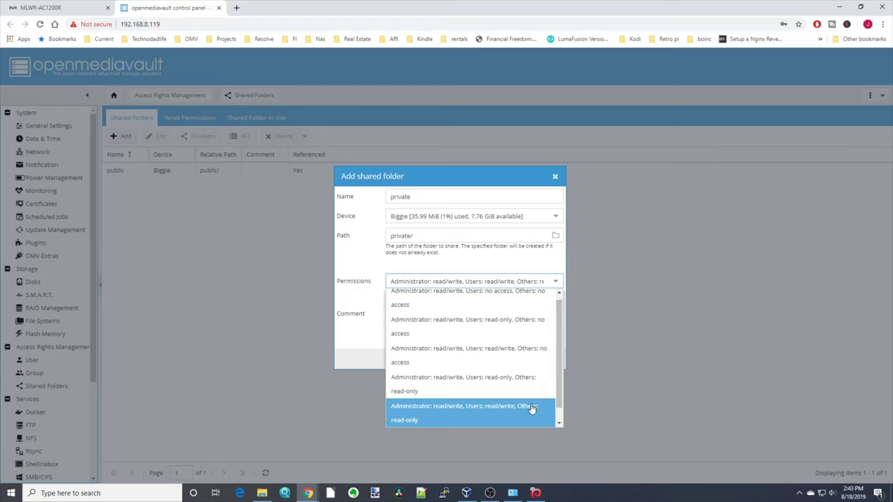
scroll(535, 412, "down", 1)
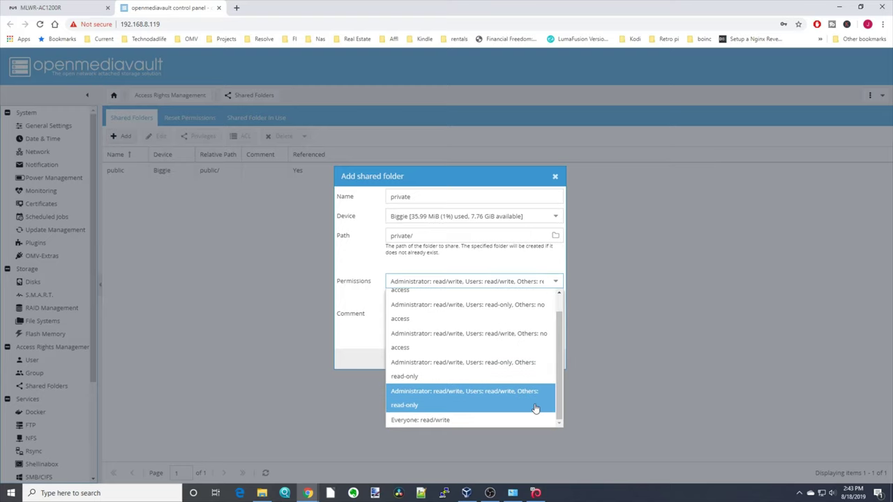
left_click(498, 343)
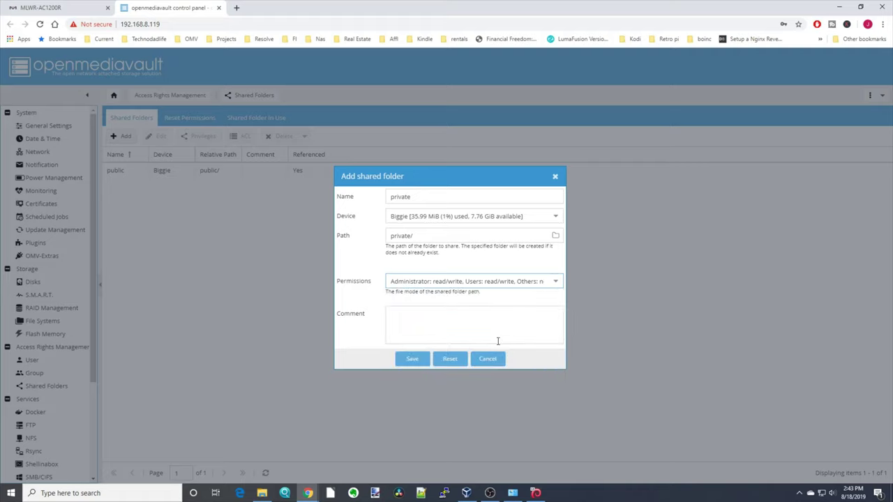
left_click(412, 359)
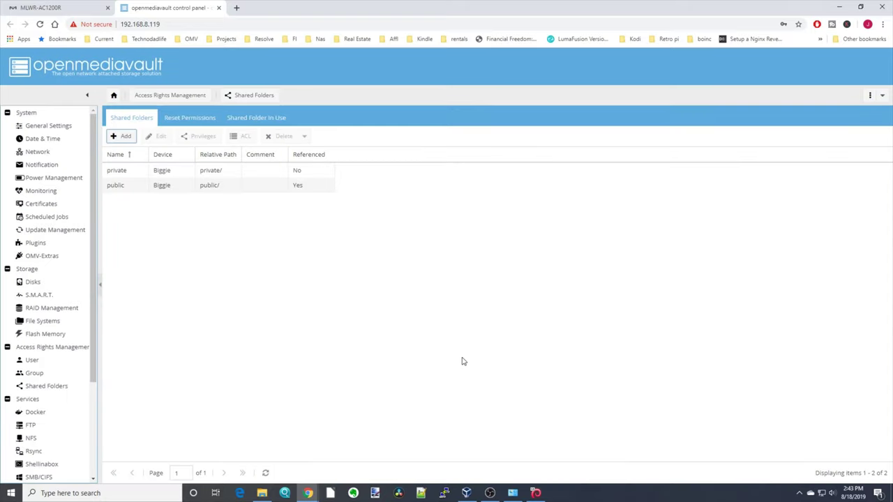
left_click(829, 118)
left_click(425, 291)
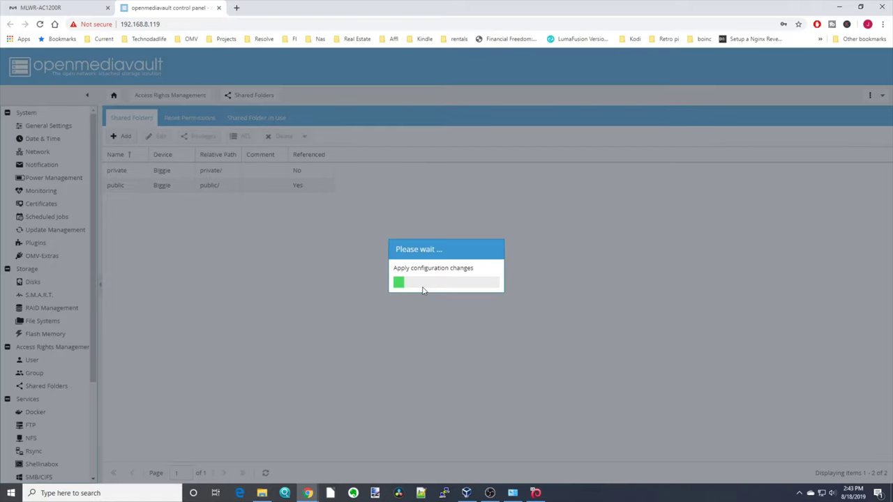
scroll(94, 364, "down", 3)
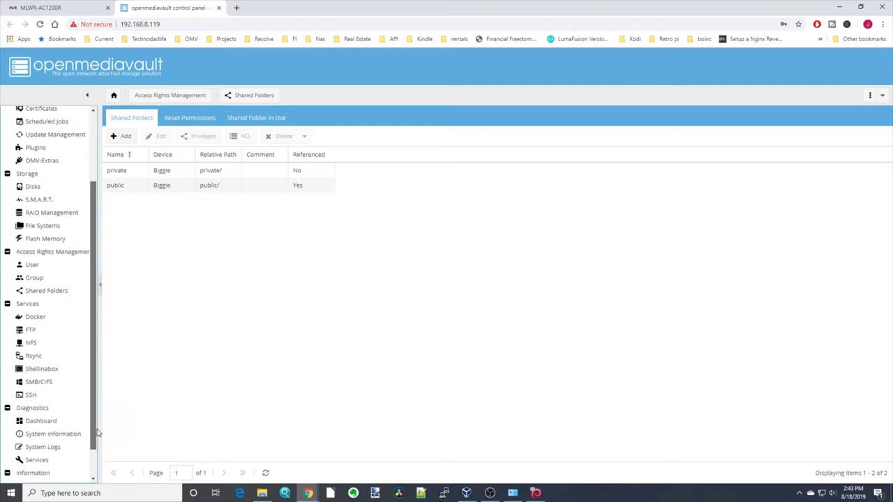
Add an SMB share for the 'private' folder with inherit permissions enabled, save, and start applying
left_click(55, 375)
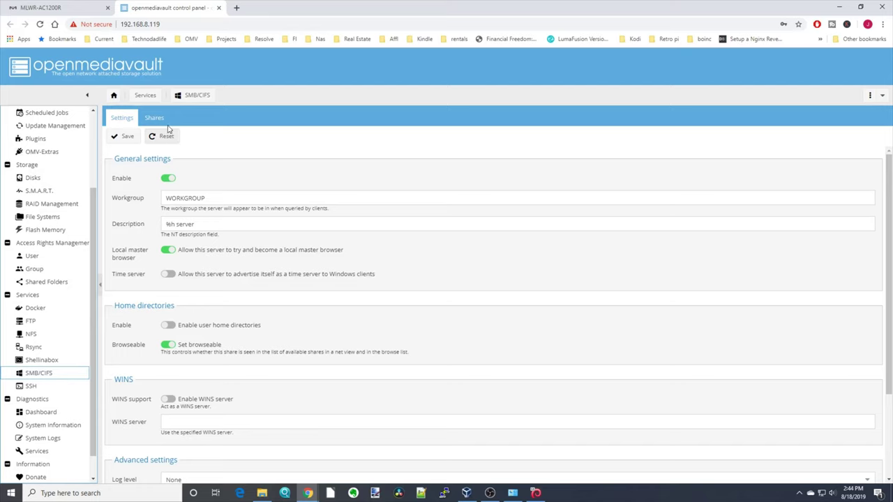
left_click(153, 119)
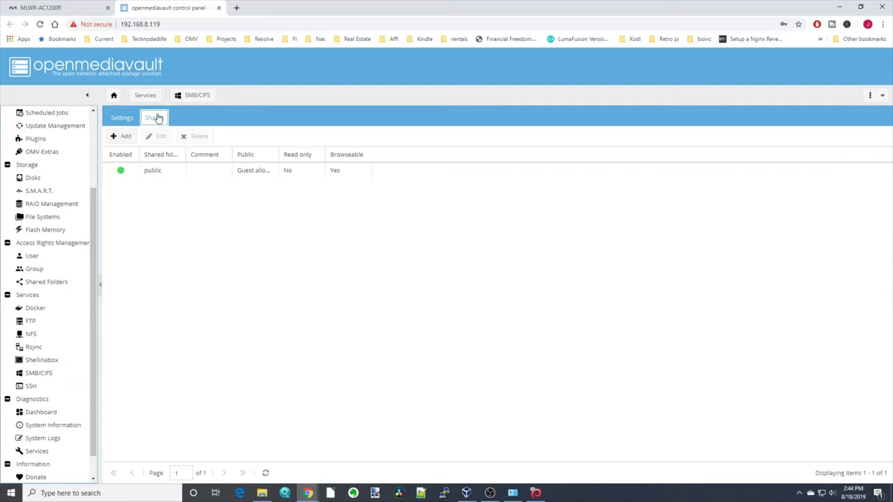
left_click(124, 138)
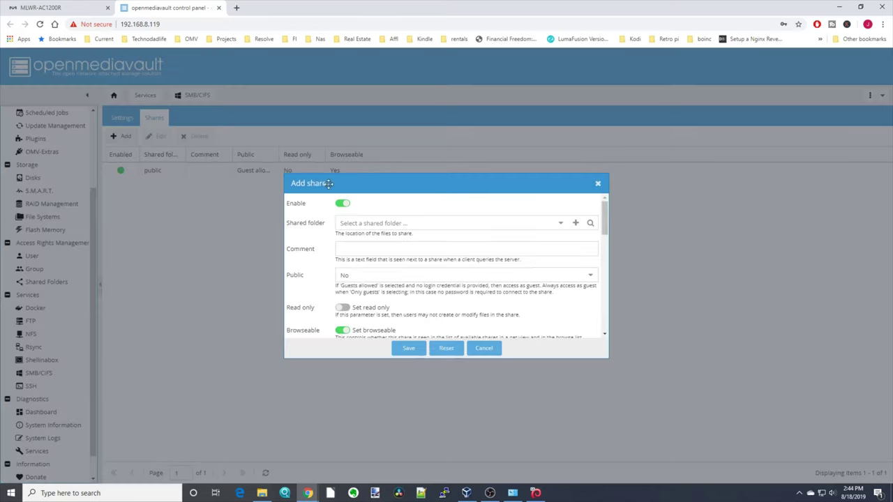
left_click(561, 223)
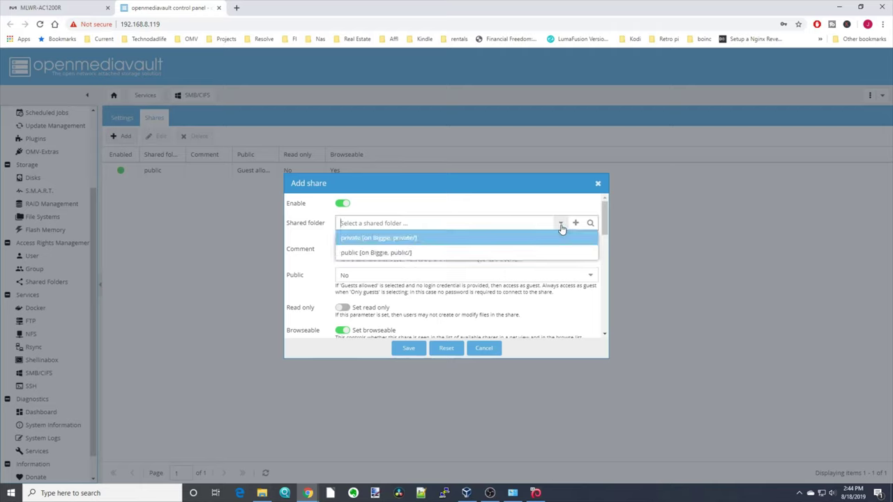
left_click(479, 241)
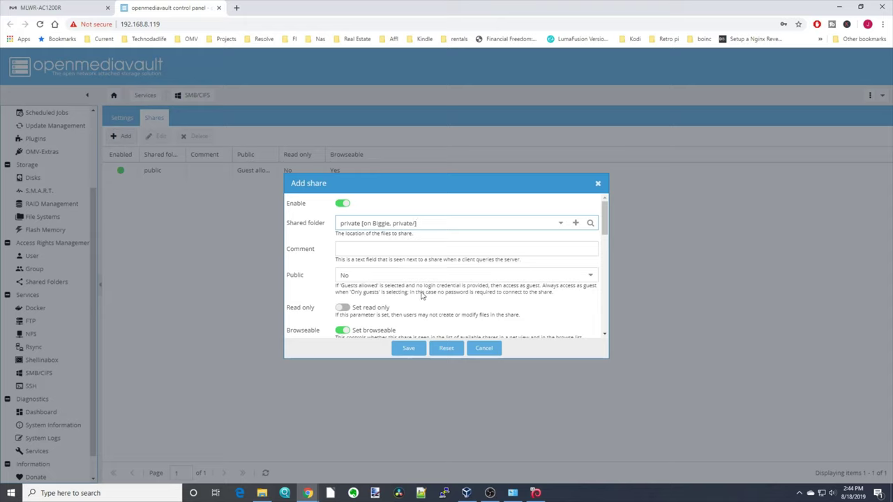
scroll(422, 296, "down", 5)
left_click(346, 244)
left_click(405, 349)
left_click(831, 122)
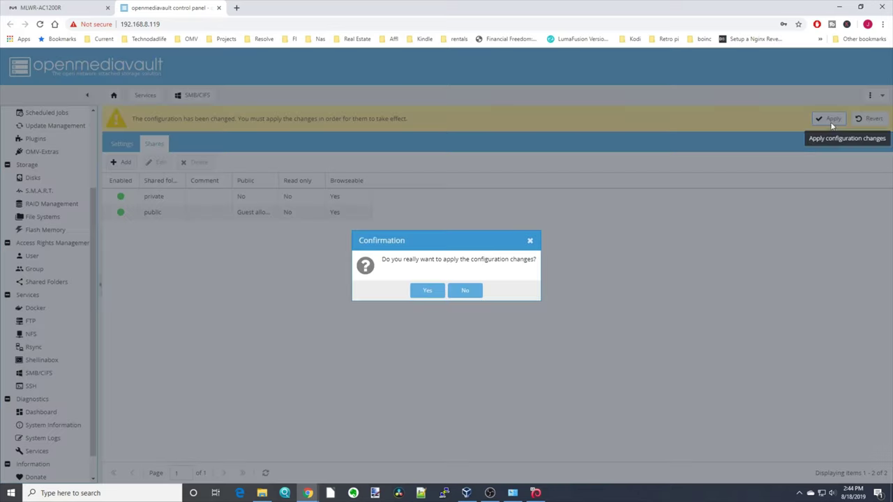
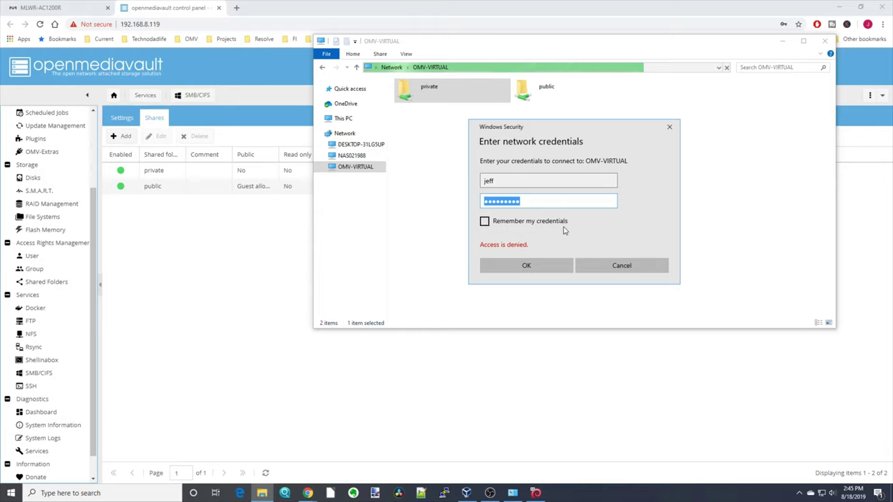
Sign in to OMV-VIRTUAL with remembered credentials, glance at public, then open the private share
left_click(485, 221)
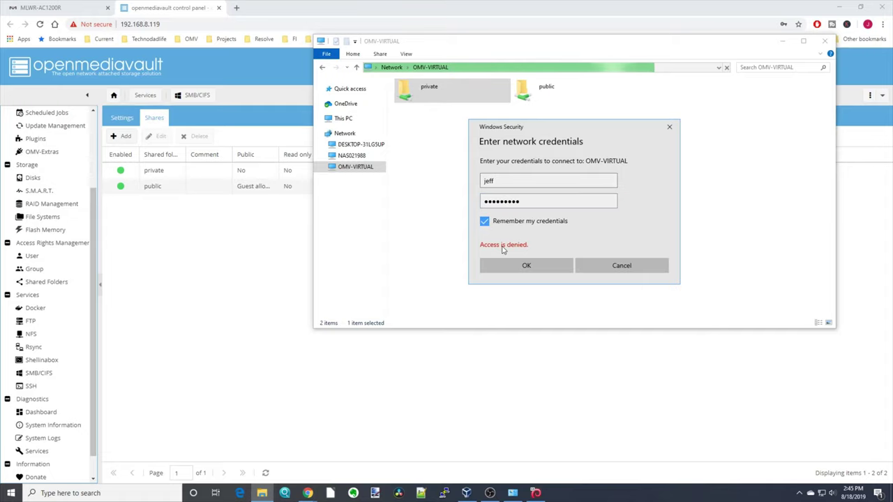
left_click(527, 267)
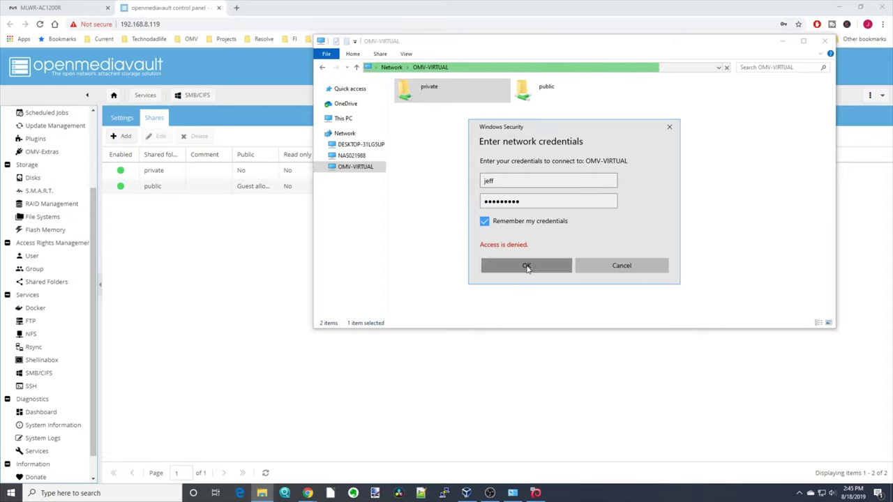
left_click(356, 68)
left_click(539, 96)
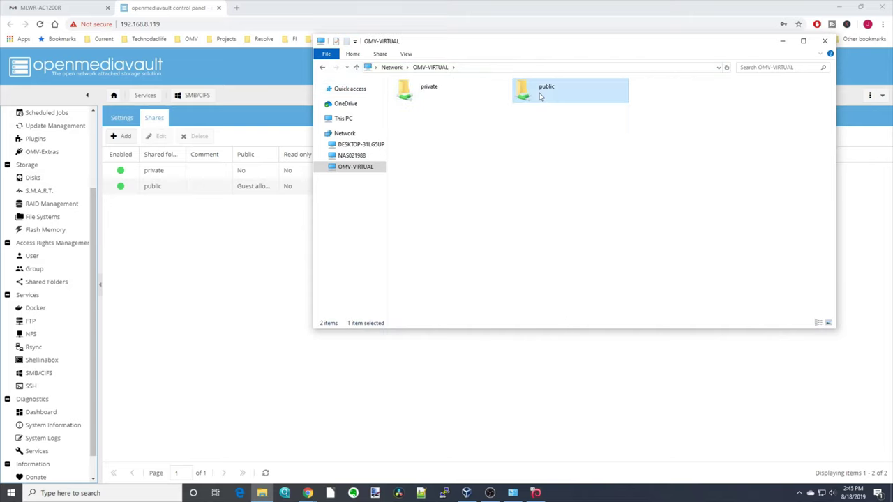
double_click(539, 96)
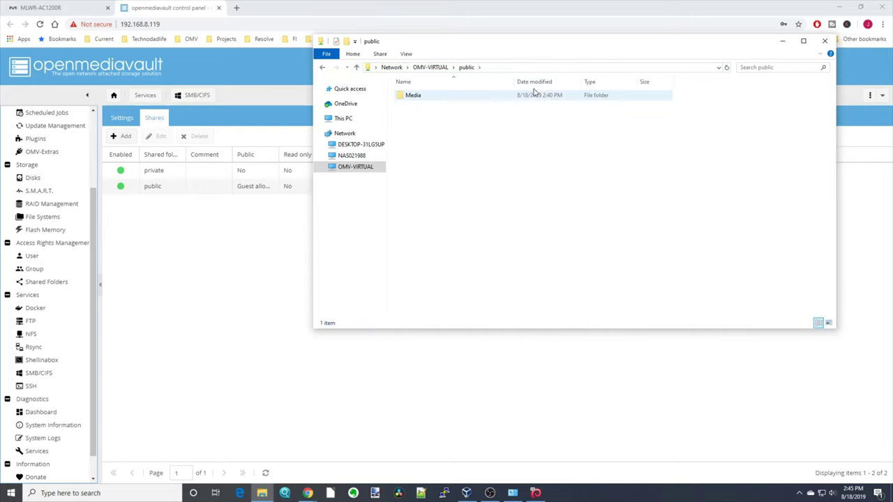
left_click(356, 67)
double_click(409, 90)
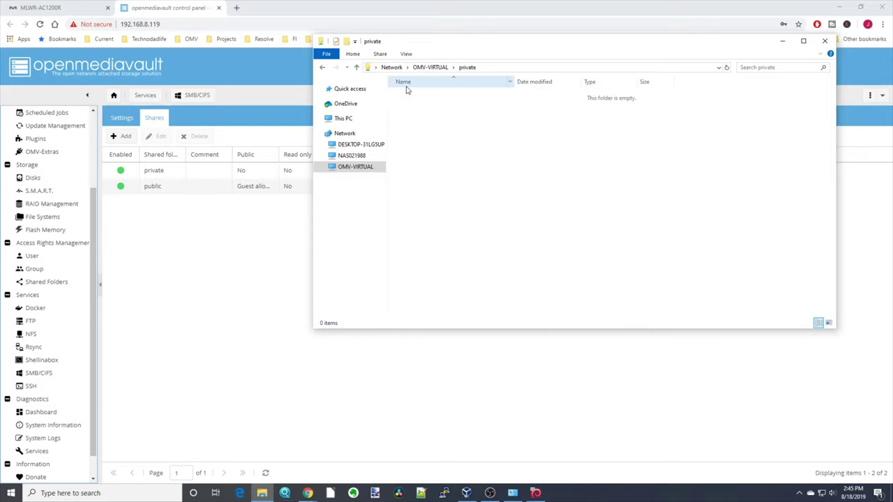
Create a new folder named 'appdata' inside the private share
right_click(436, 116)
mouse_move(487, 227)
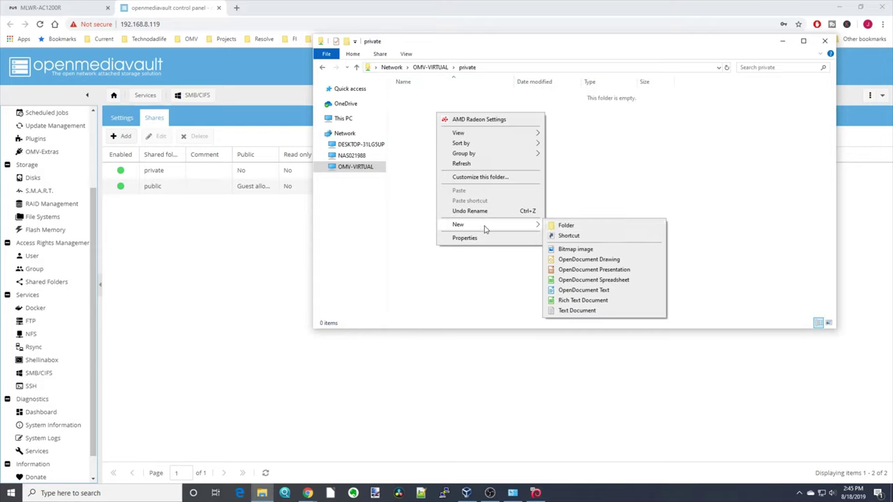
left_click(562, 226)
type("appdata")
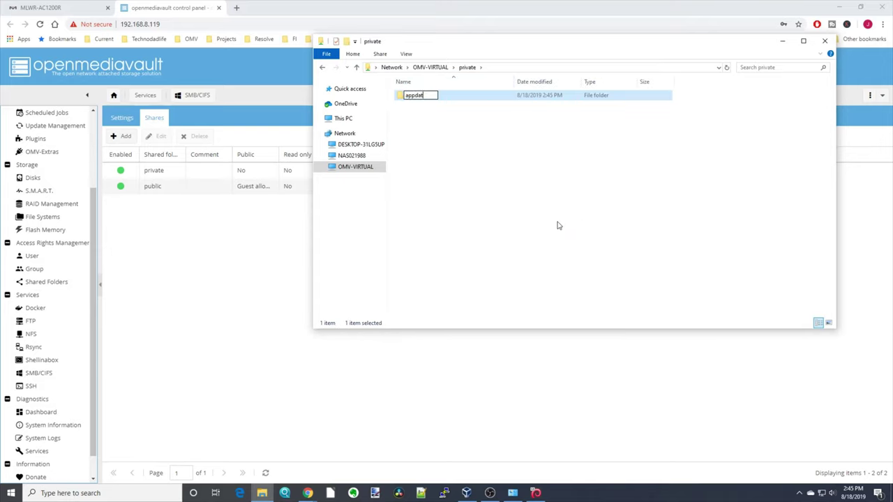
left_click(524, 197)
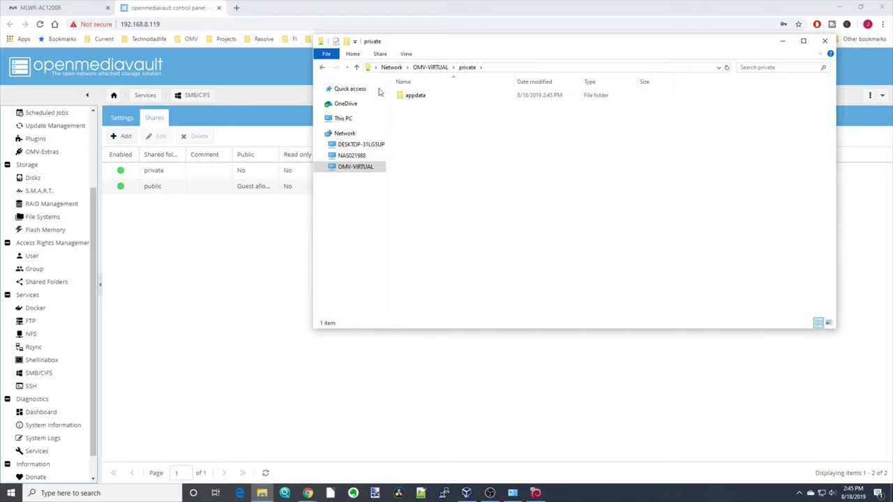
left_click(356, 66)
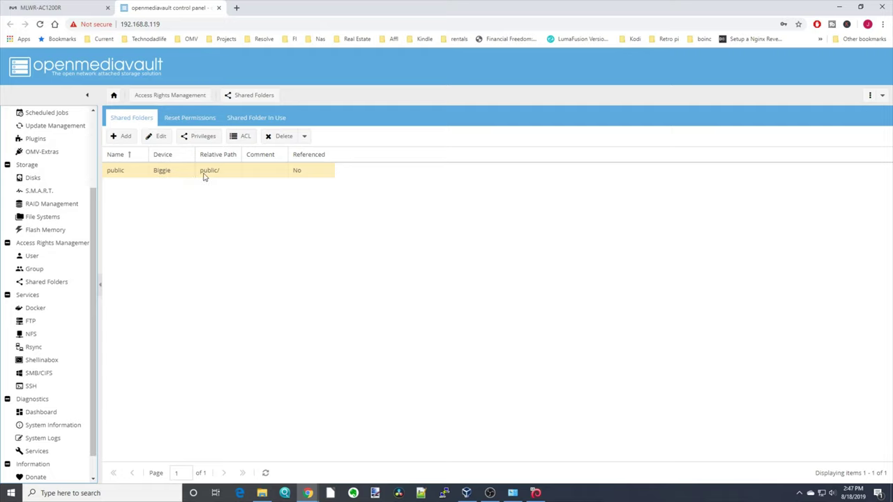
Inspect the public folder's ACL permissions and close the dialog without changes
left_click(244, 137)
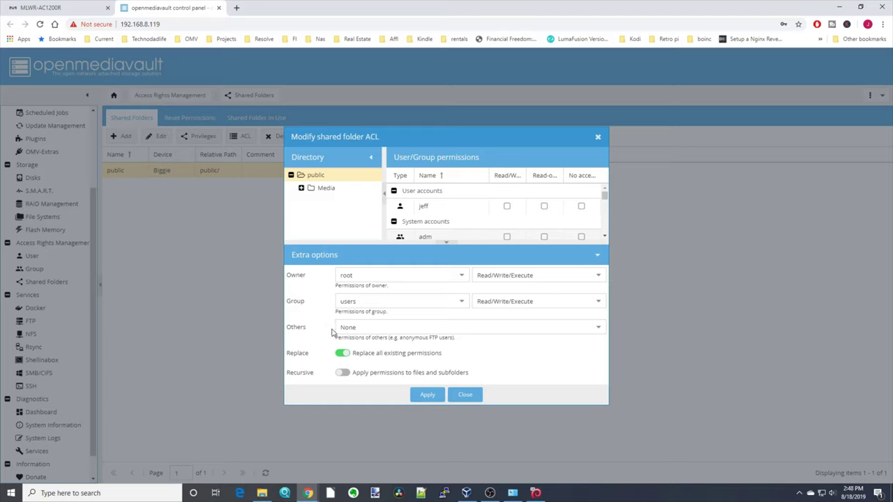
left_click(472, 395)
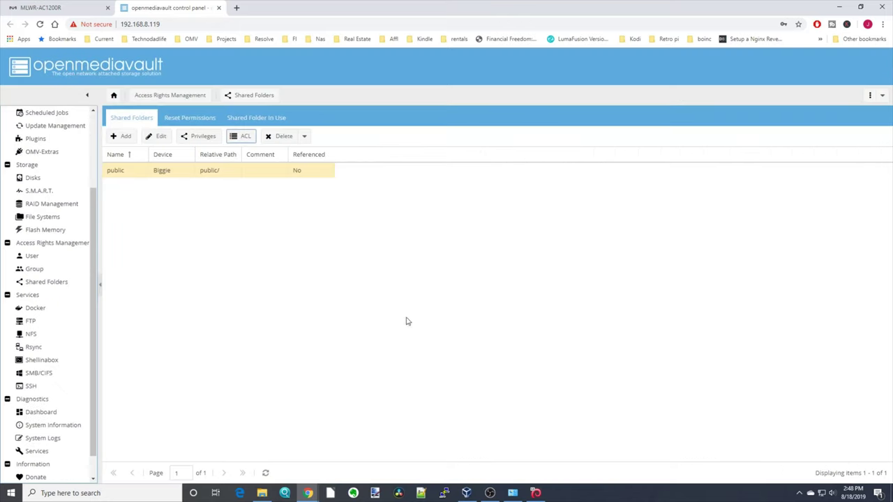
Reset the public folder to 'Everyone: read/write' with Clear ACLs enabled
left_click(187, 122)
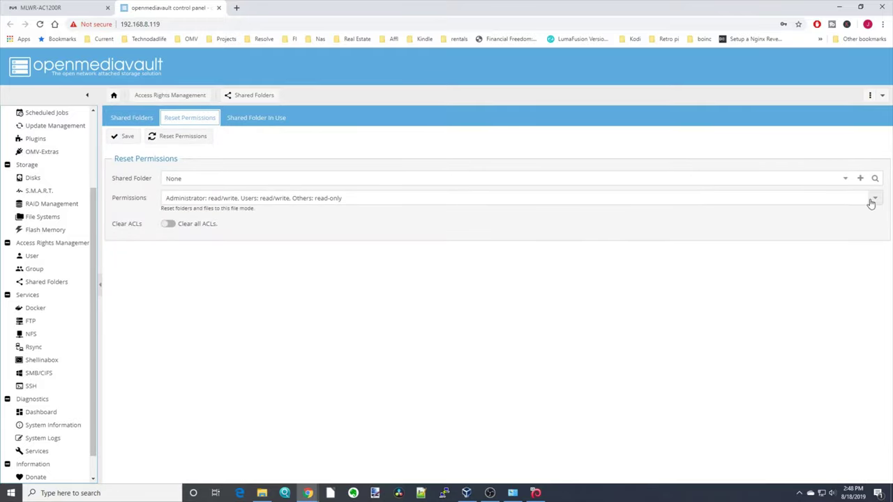
left_click(844, 180)
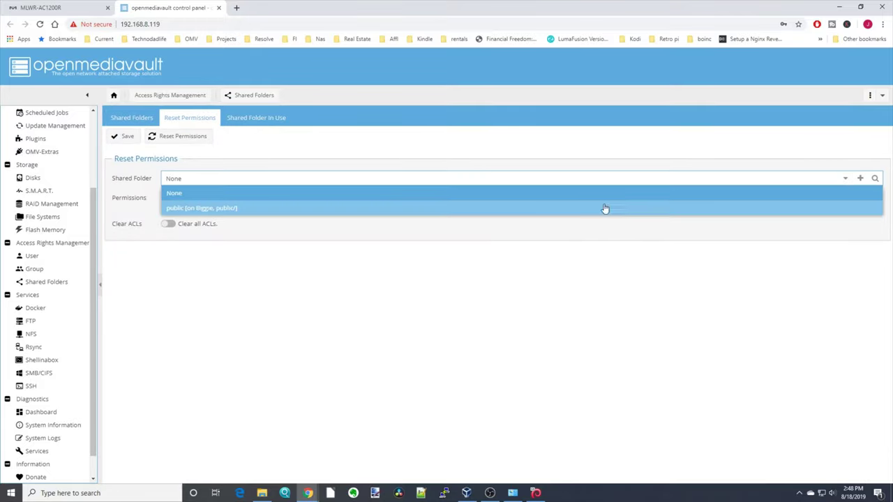
left_click(547, 210)
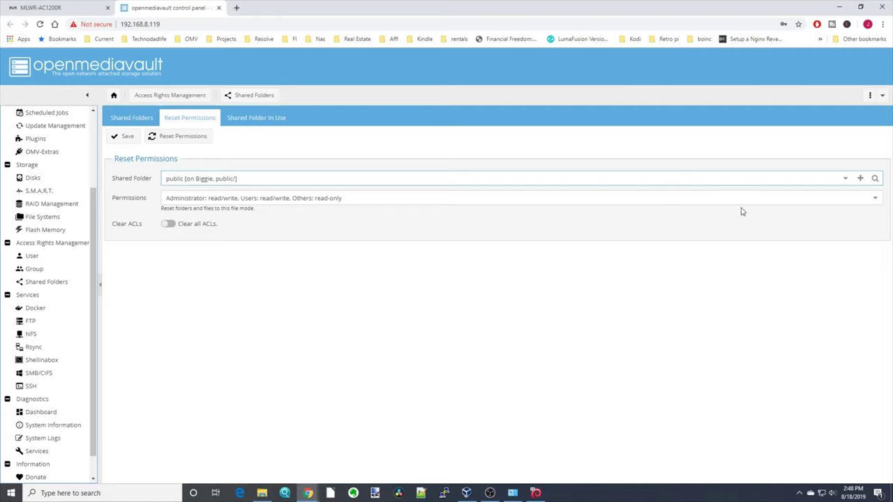
left_click(874, 199)
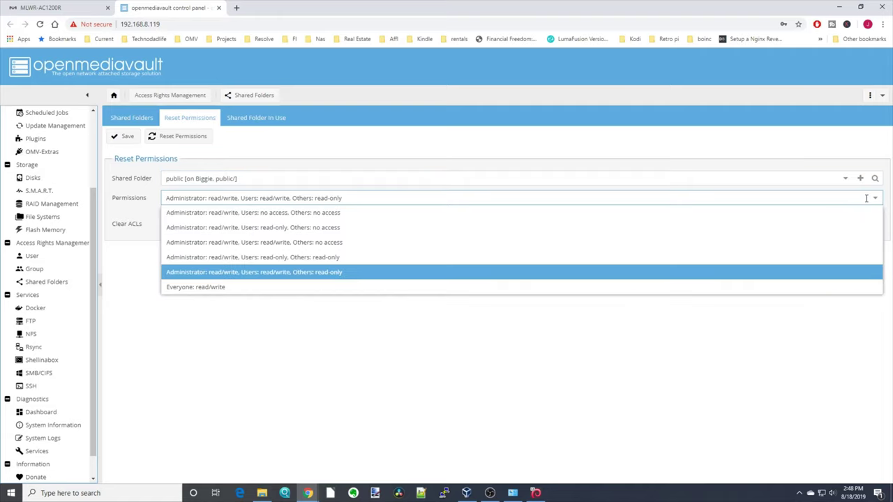
left_click(307, 287)
left_click(170, 224)
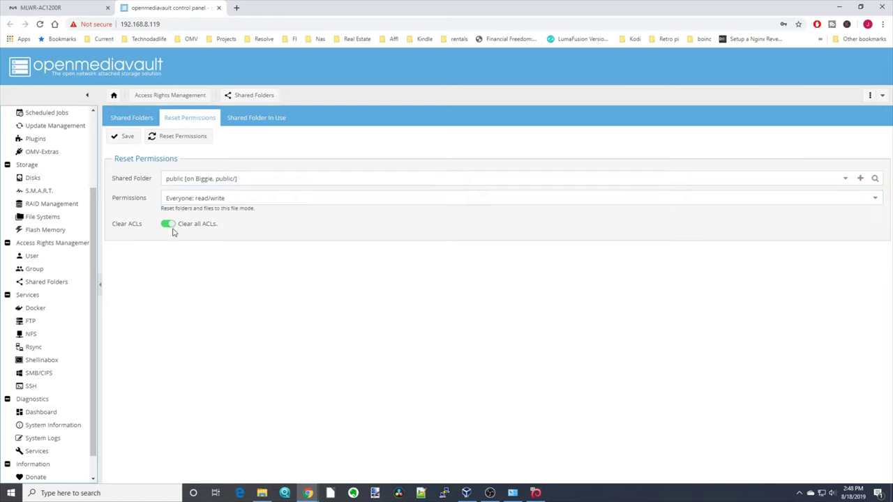
left_click(180, 137)
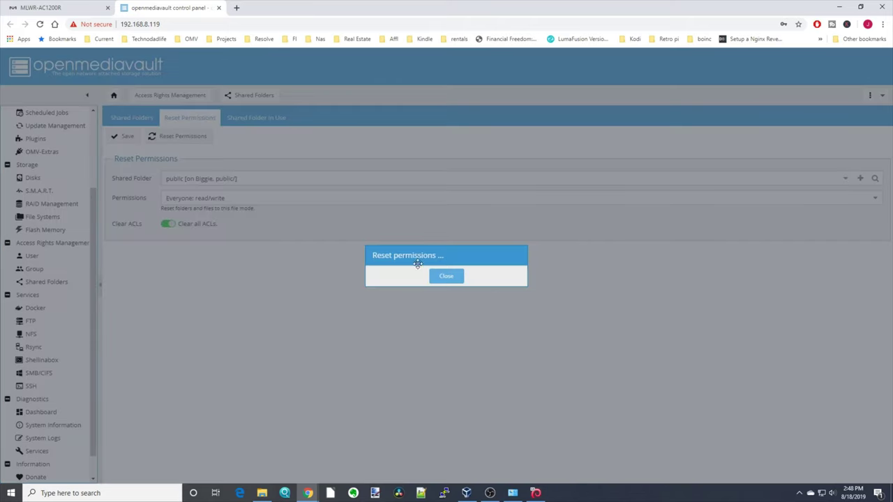
left_click(446, 276)
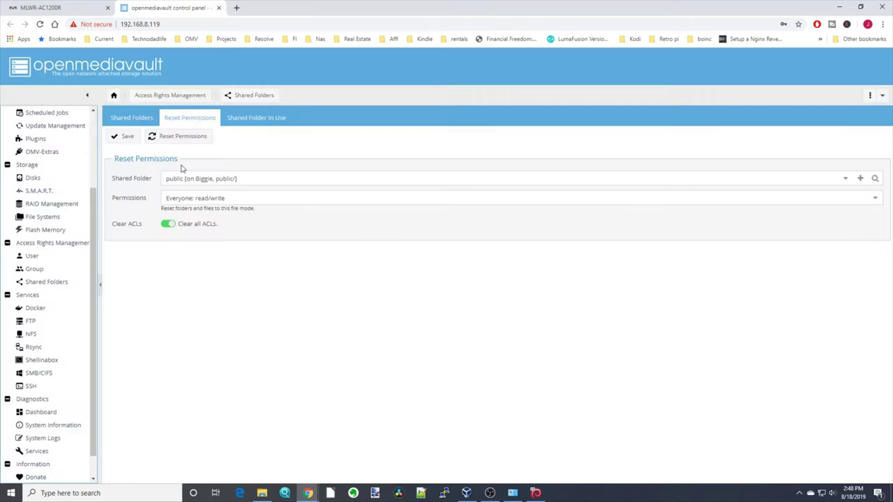
left_click(134, 119)
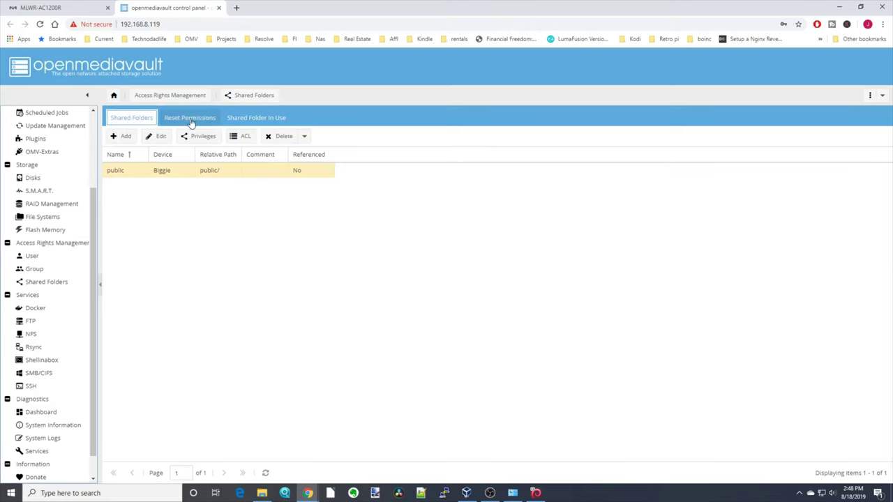
Confirm in the public folder's ACL that Others now has Read/Write/Execute
left_click(243, 137)
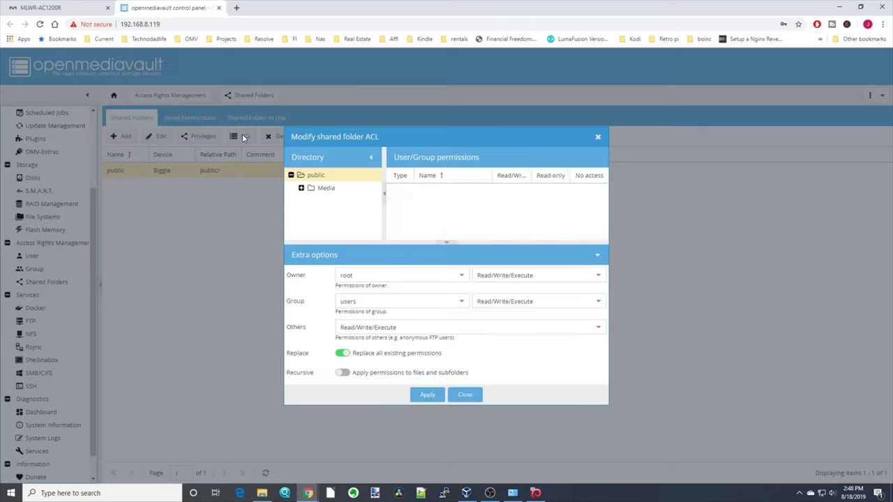
left_click(598, 138)
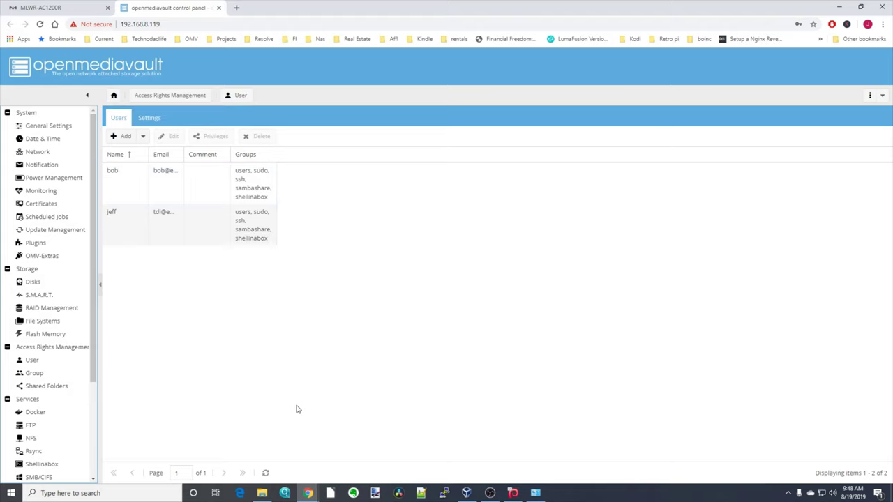
Show OMV-VIRTUAL's share list in File Explorer and bring up Windows Credential Manager
left_click(262, 494)
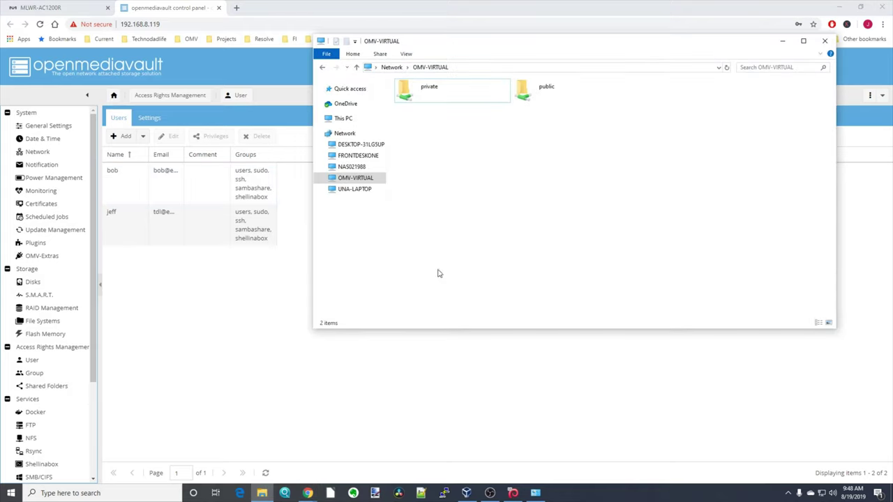
left_click(357, 67)
double_click(450, 134)
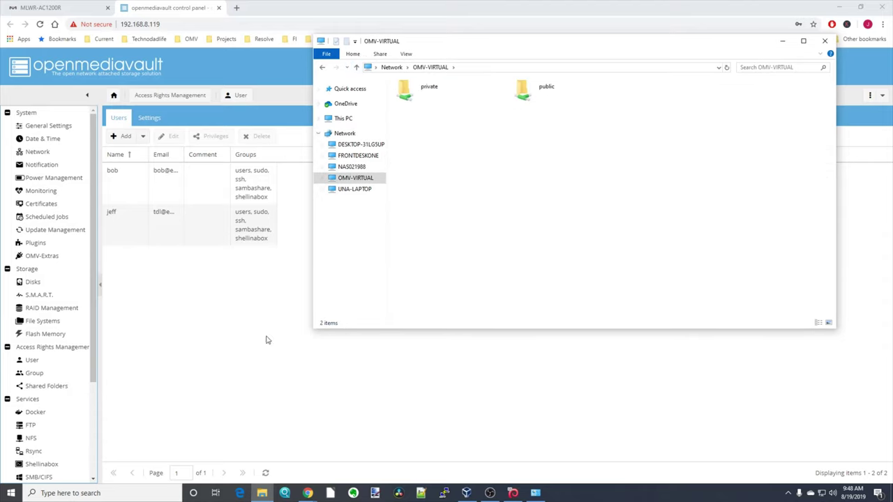
left_click(536, 494)
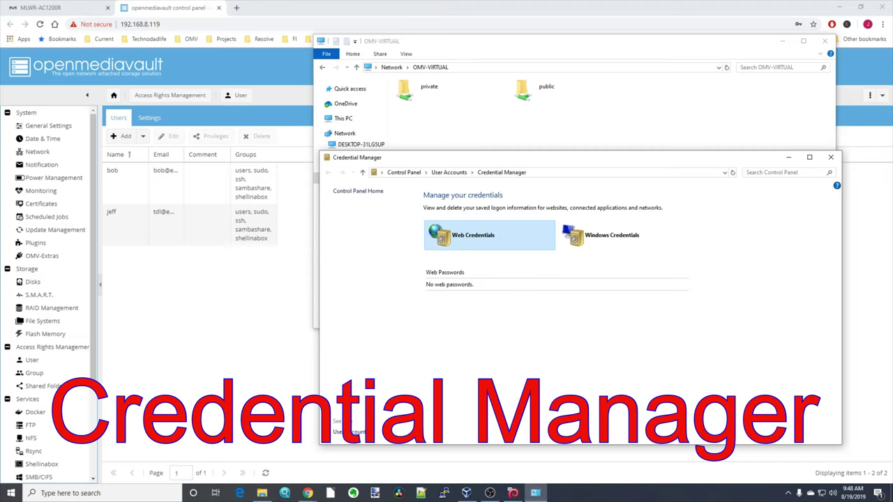
Remove the saved OMV-VIRTUAL entry from Windows Credentials in Credential Manager
left_click(607, 236)
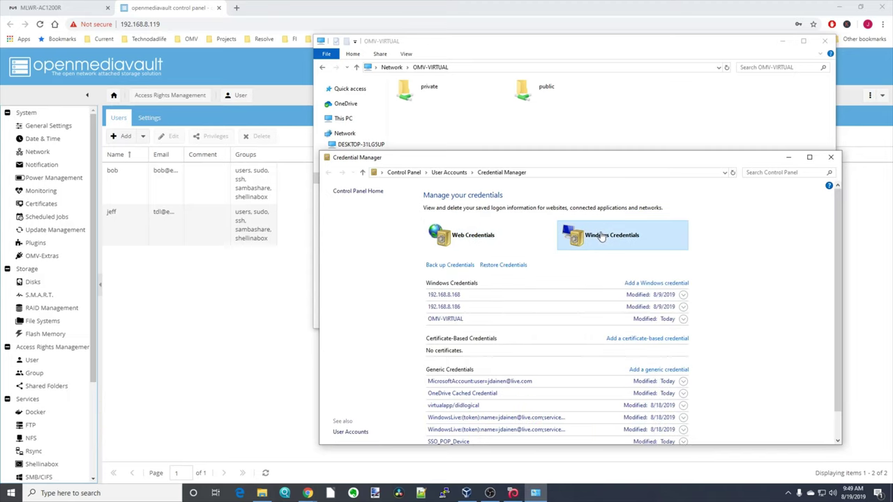
left_click(649, 319)
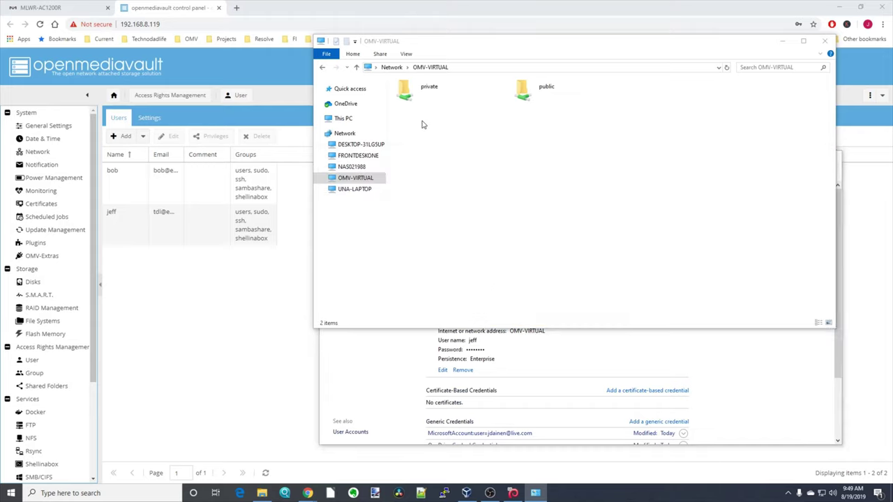
left_click(436, 131)
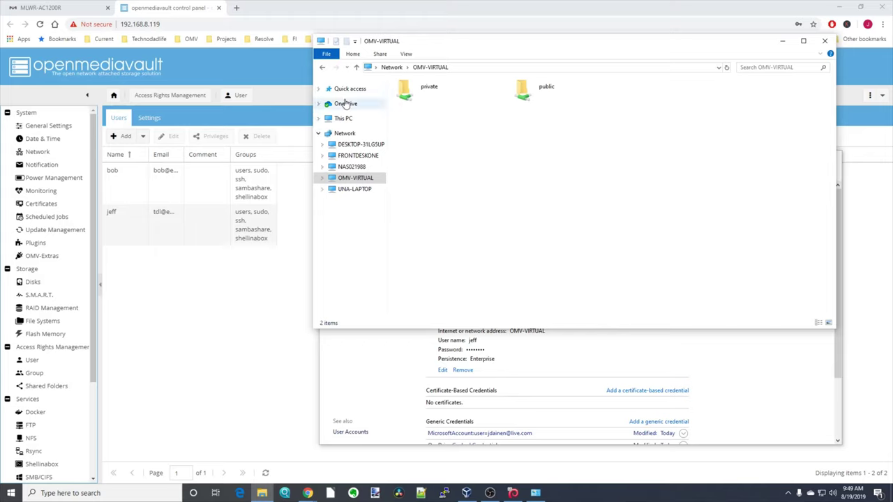
left_click(353, 135)
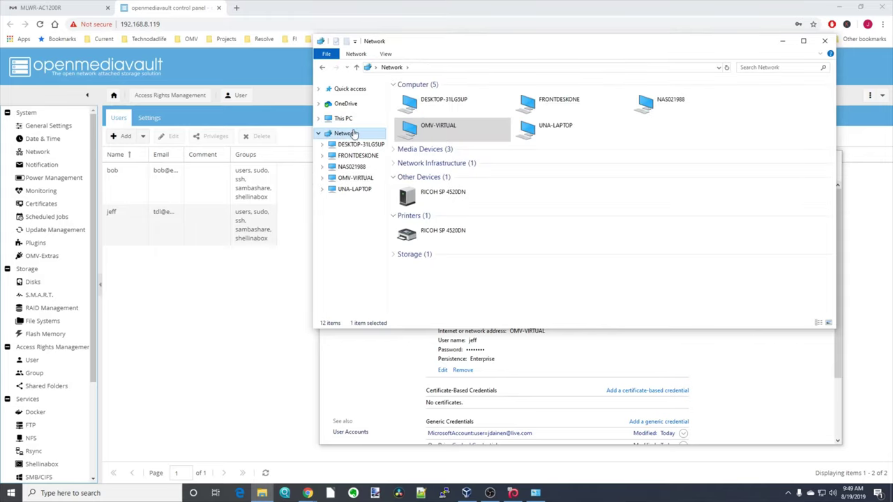
left_click(652, 367)
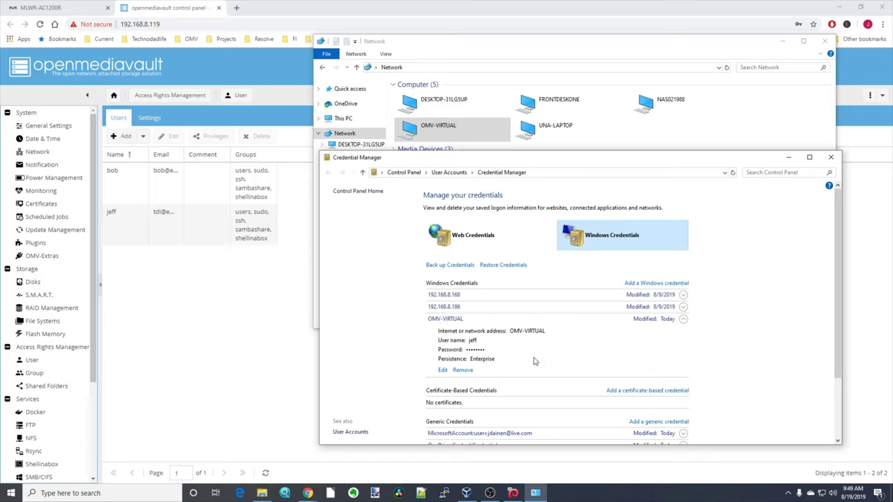
left_click(463, 371)
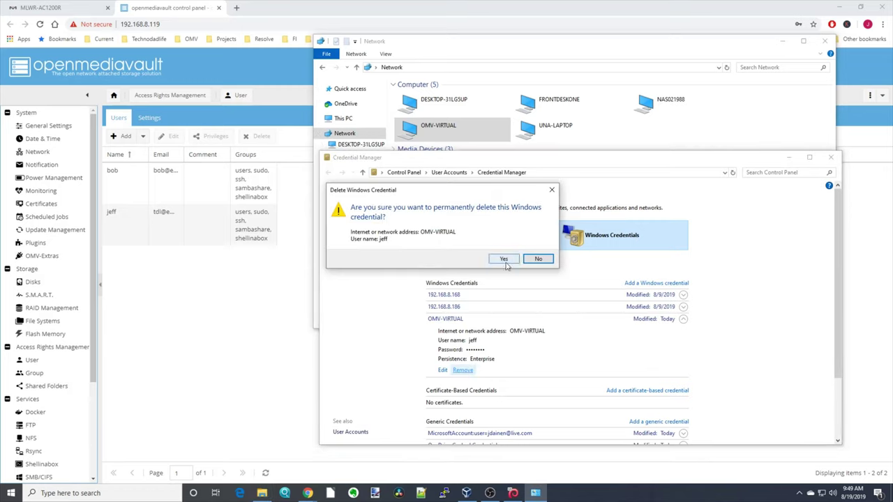
left_click(503, 260)
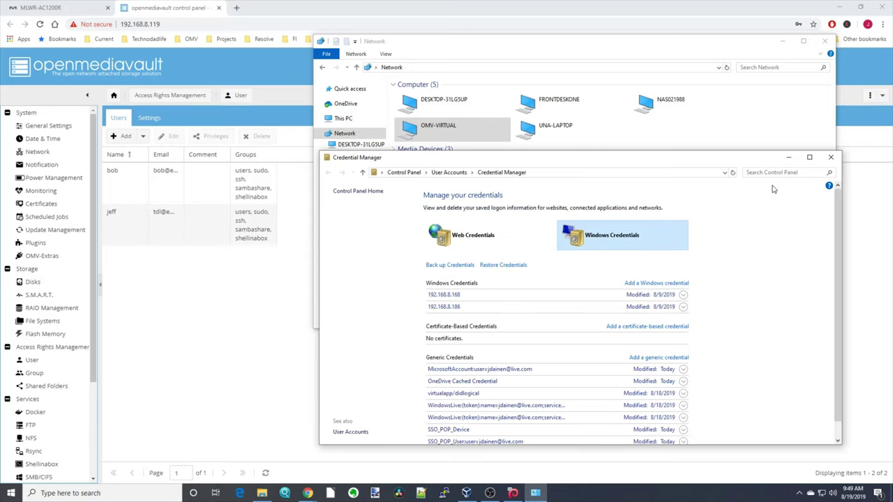
left_click(789, 159)
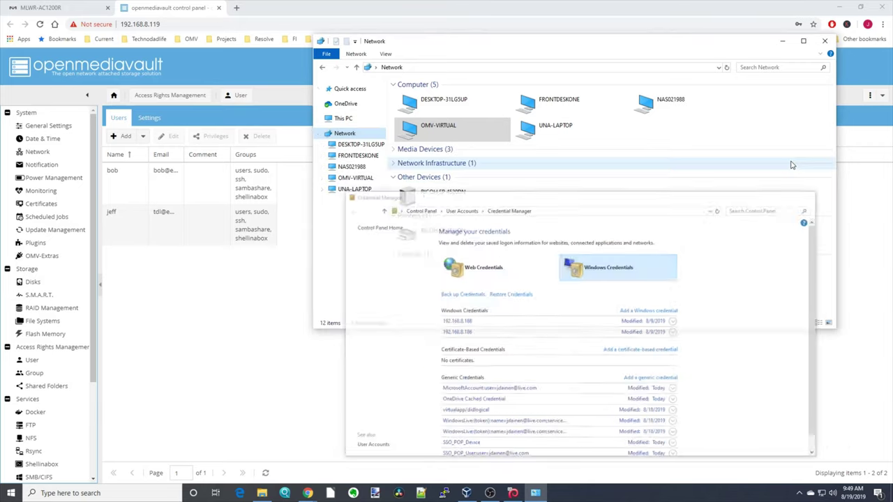
Delete the jeff user account and apply the pending configuration change
left_click(137, 228)
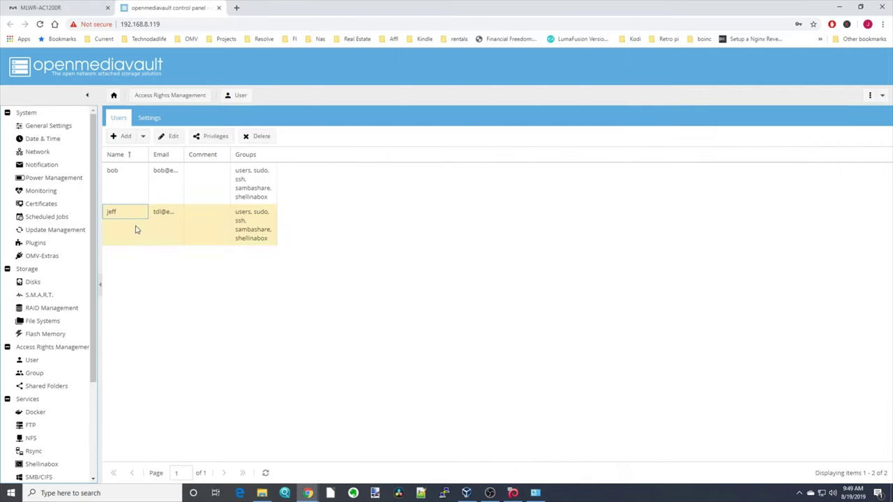
left_click(262, 139)
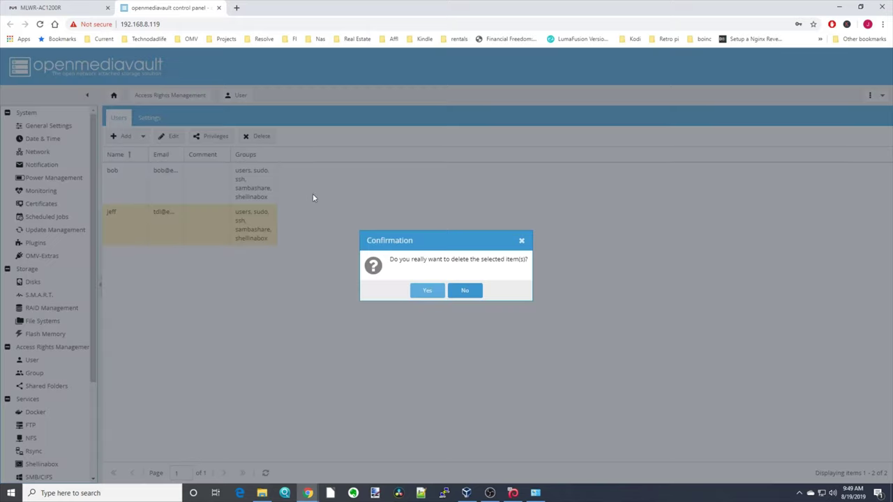
left_click(428, 293)
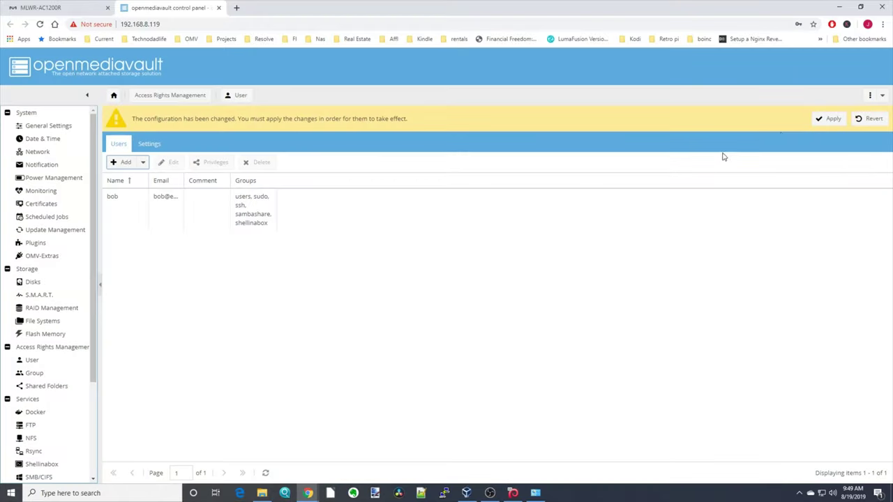
left_click(824, 119)
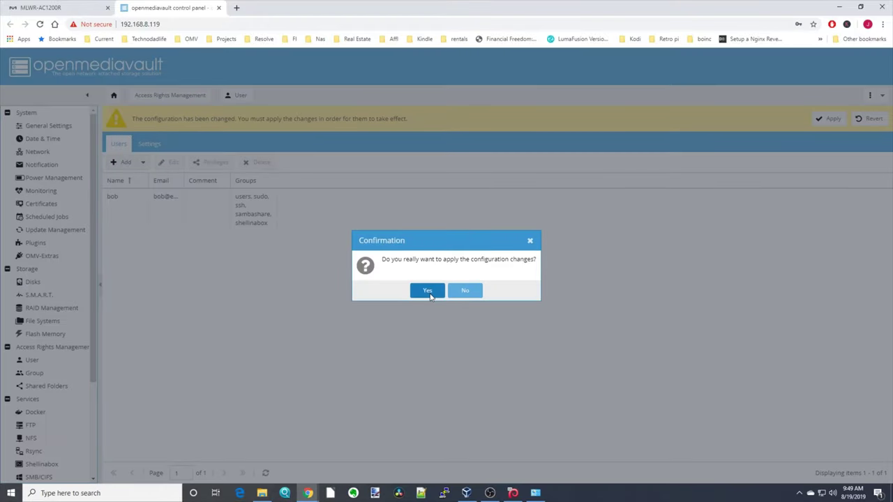
left_click(432, 292)
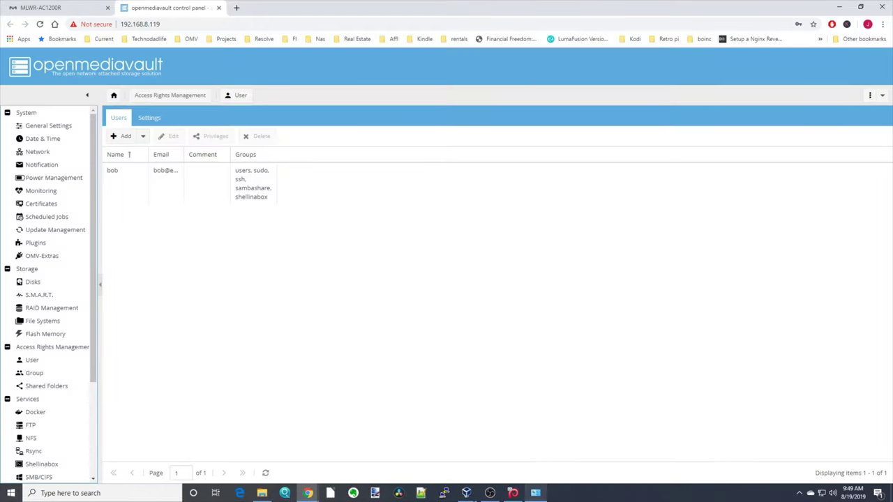
left_click(262, 493)
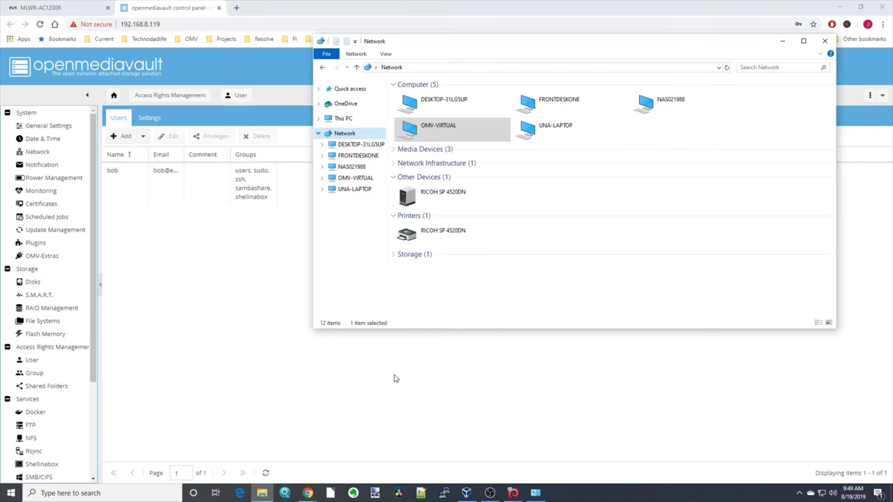
left_click(460, 136)
double_click(457, 136)
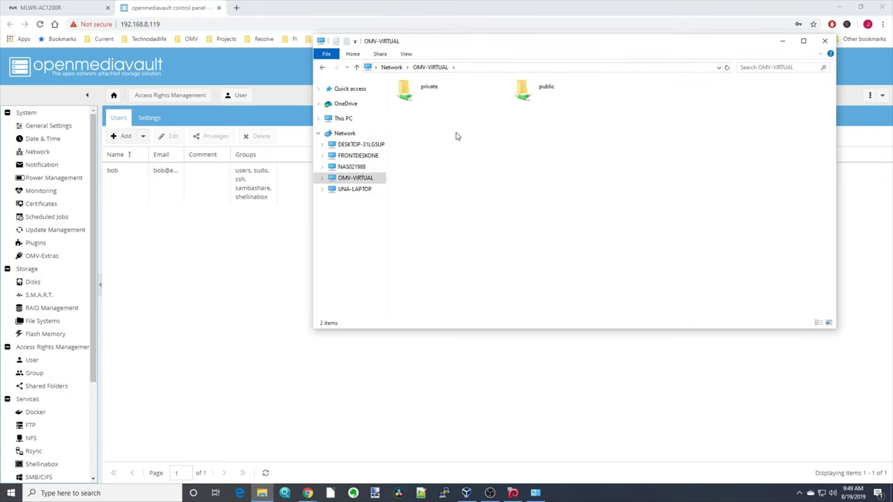
left_click(357, 68)
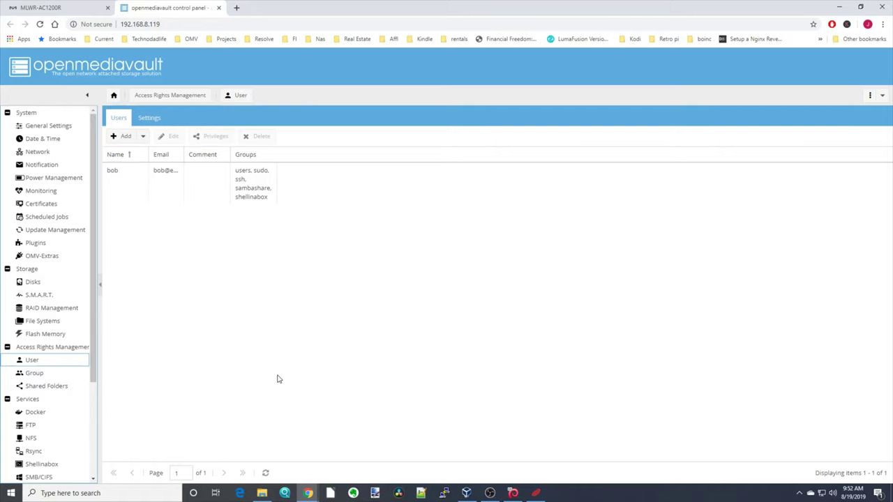
left_click(61, 494)
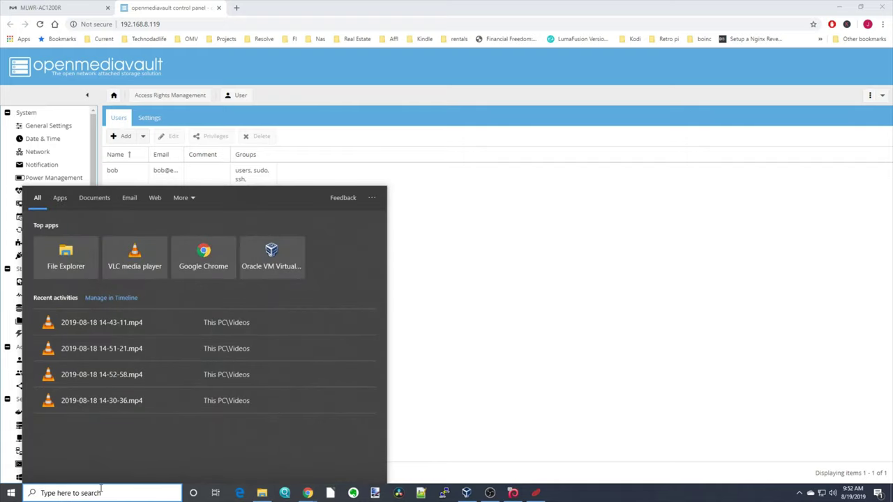
type("cred")
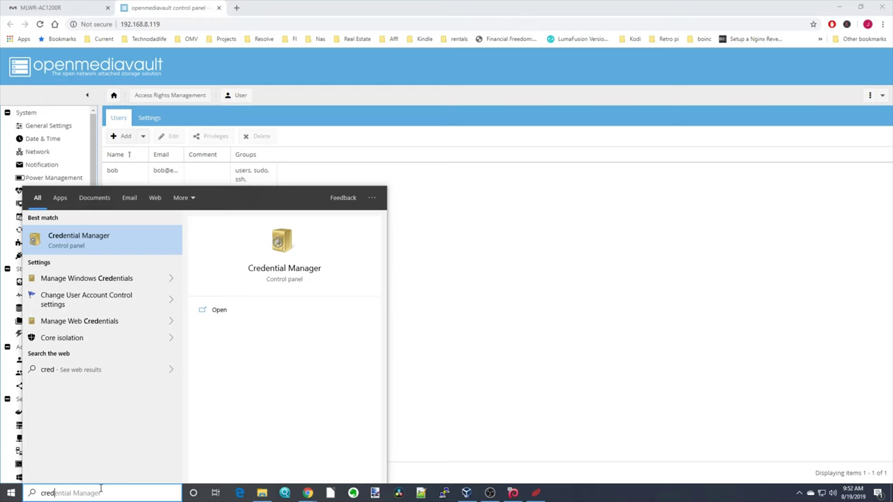
left_click(126, 247)
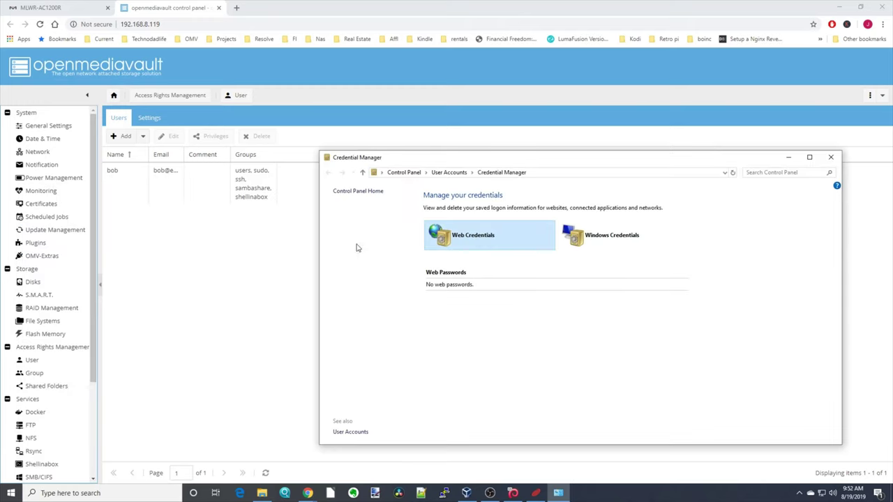
left_click(609, 242)
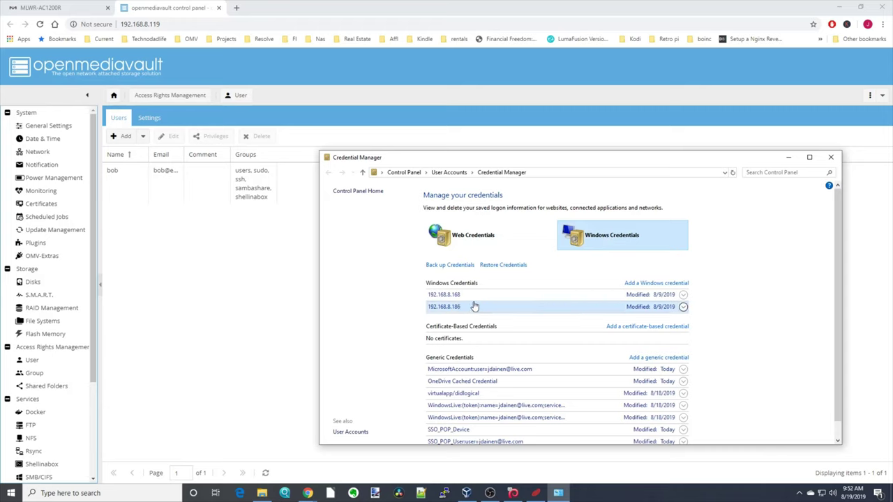
left_click(789, 157)
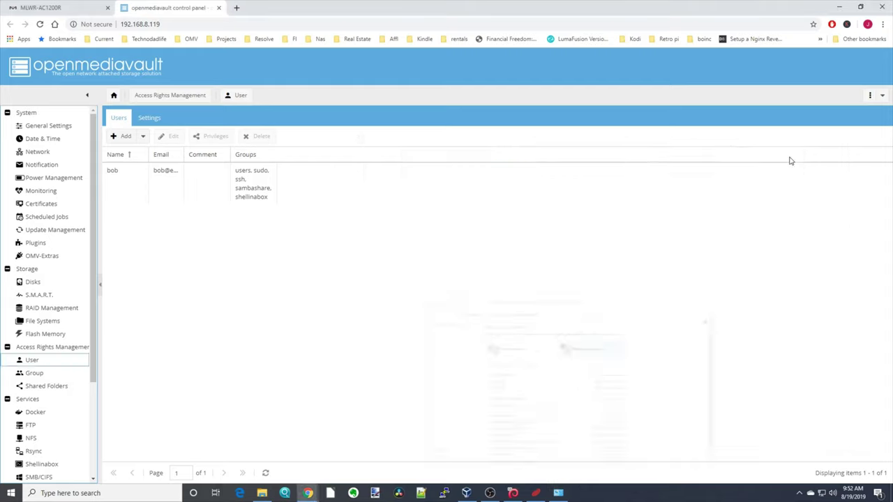
Open the private share on OMV-VIRTUAL from the network view
left_click(264, 494)
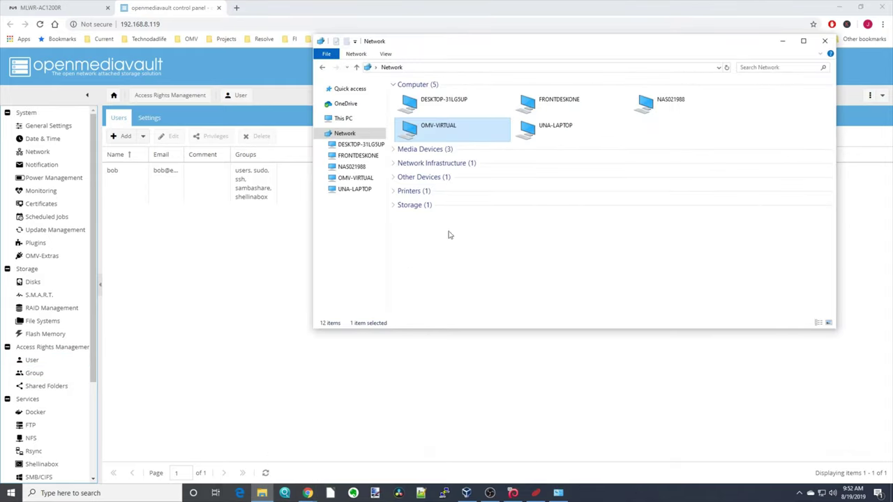
double_click(442, 133)
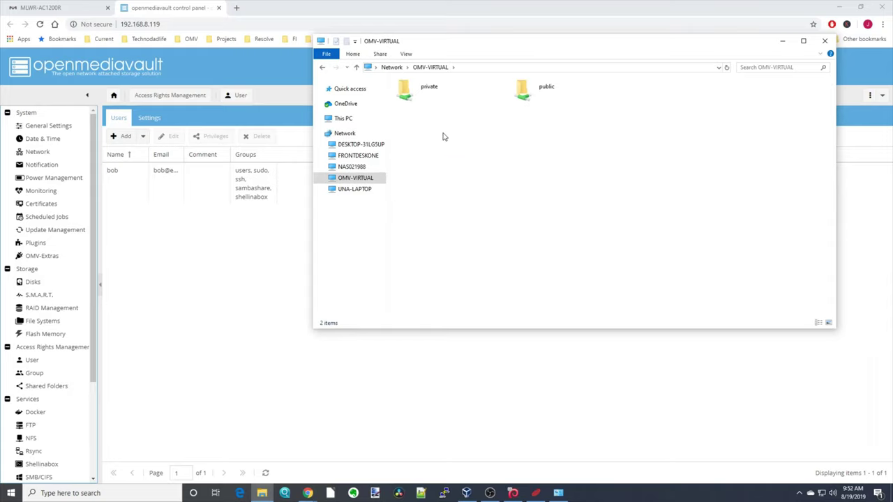
double_click(419, 94)
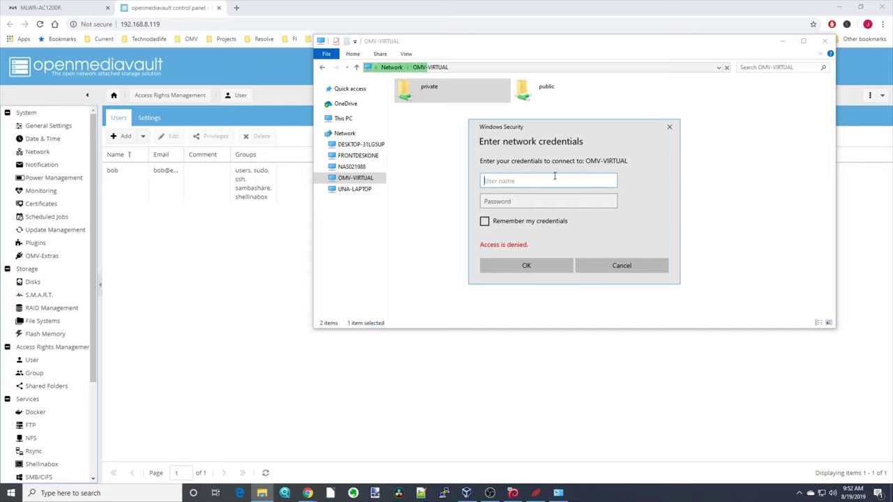
Sign in with the remaining user's name and password, remembering the credentials
type("bob")
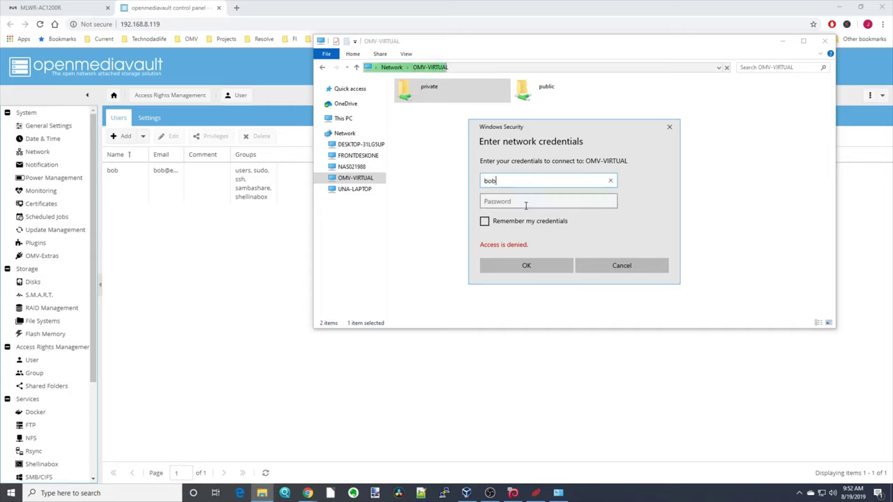
left_click(525, 201)
type("*********")
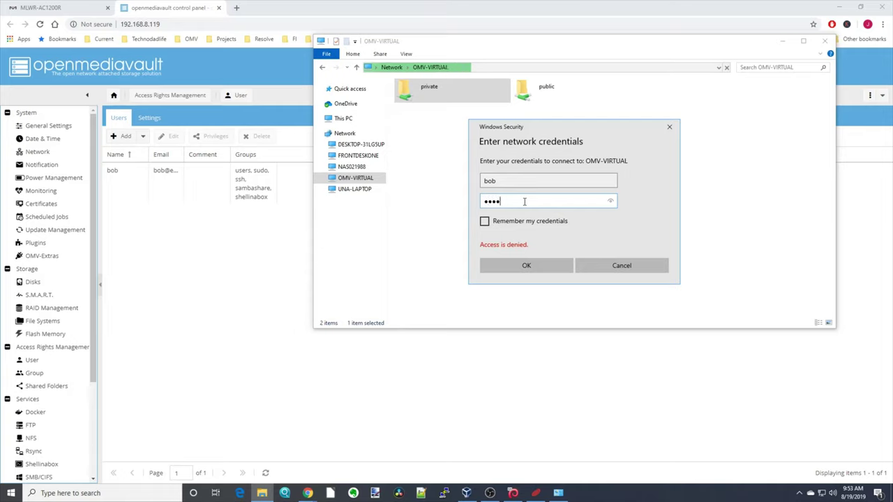
left_click(485, 221)
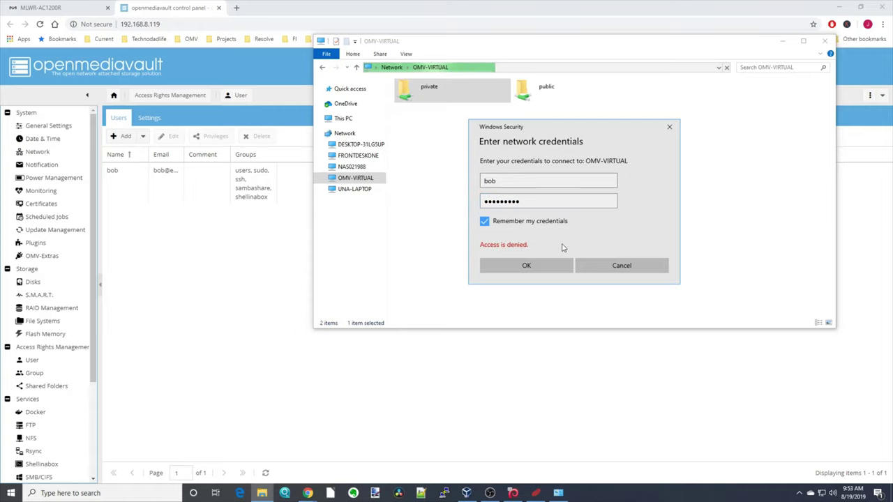
left_click(527, 266)
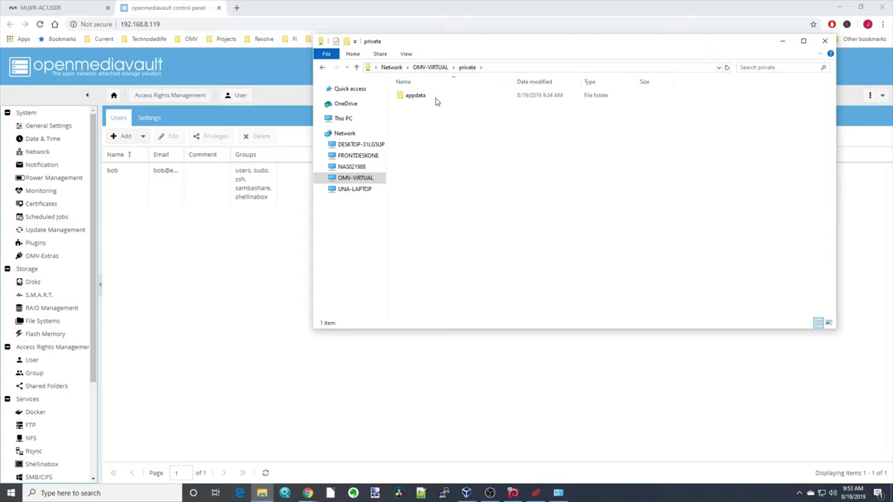